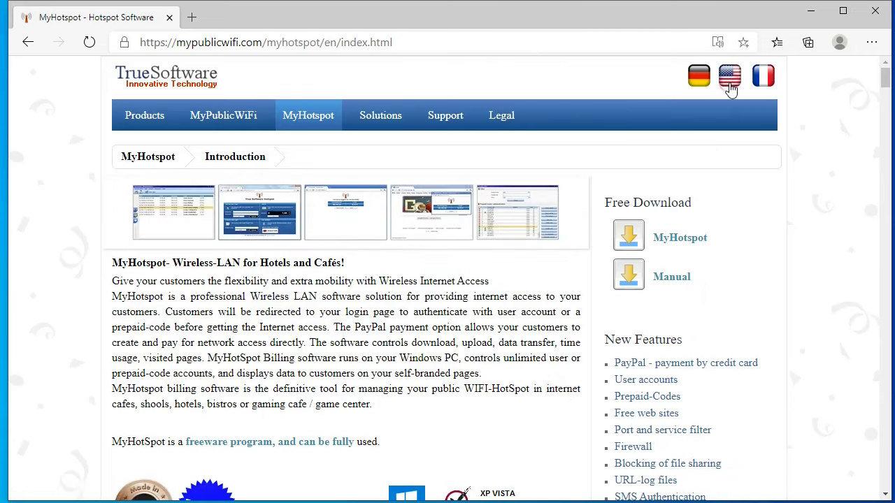
Step: Download MyHotspot.exe from the MyHotspot product page and open the installer
click(680, 239)
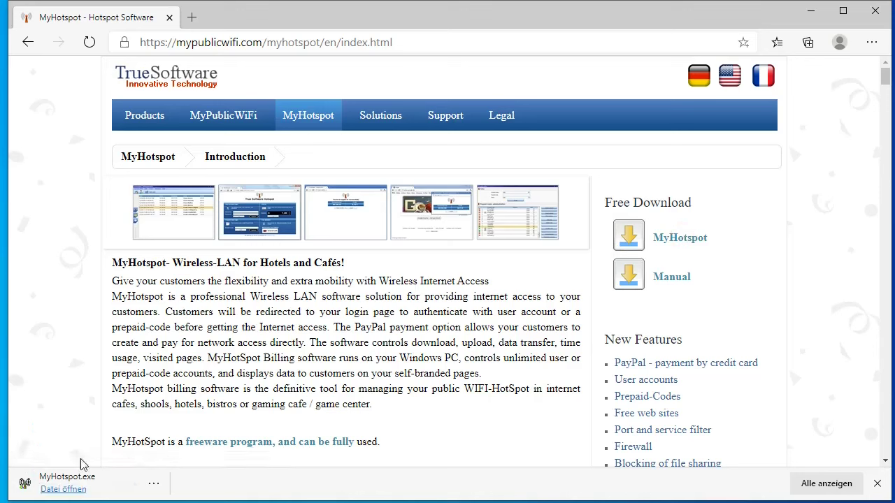
click(70, 489)
click(429, 48)
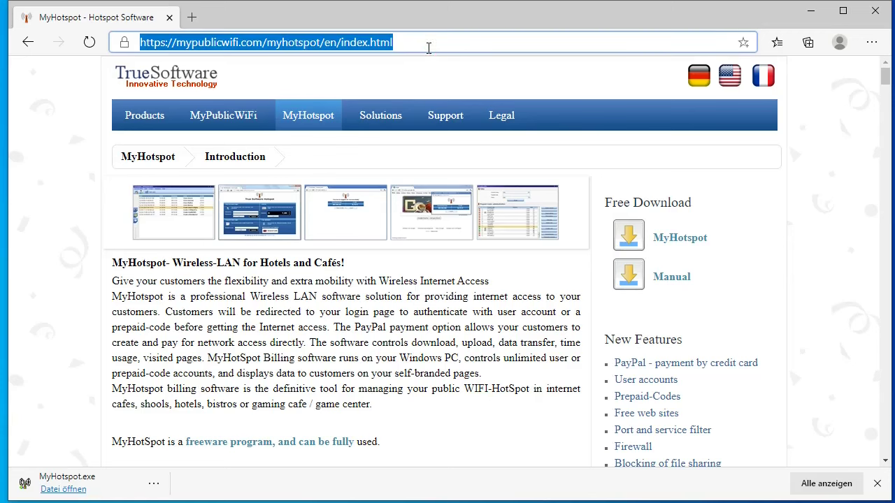
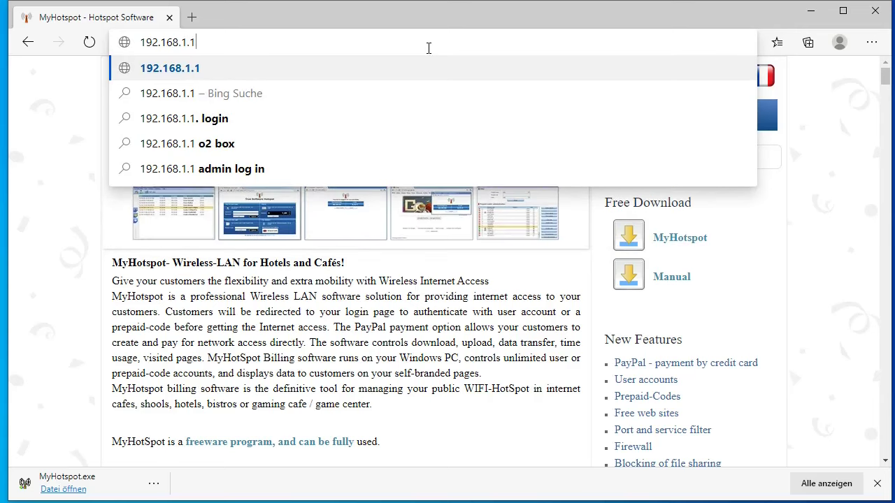
Step: Log in to the router at 192.168.1.1 with the admin password and disable its DHCP server
key(Return)
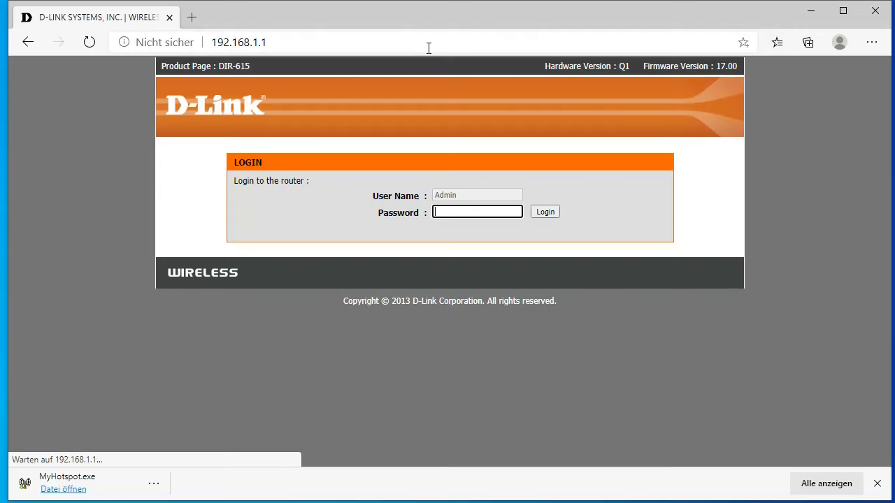
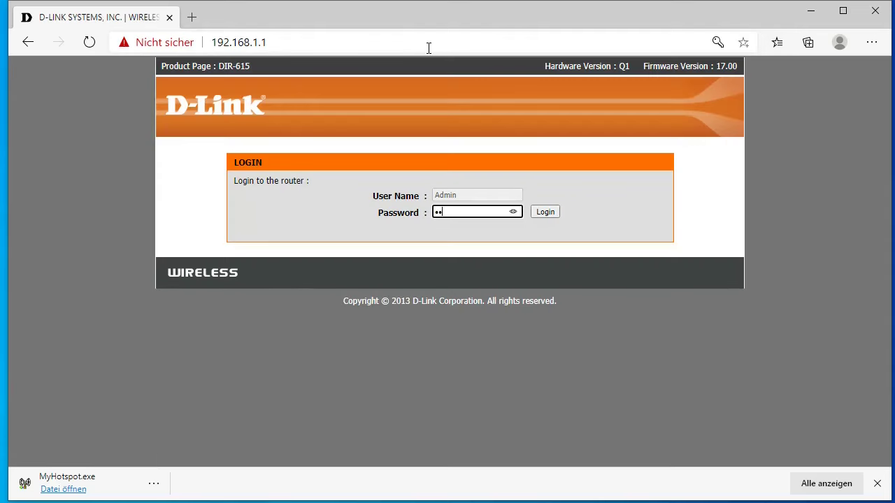
key(Return)
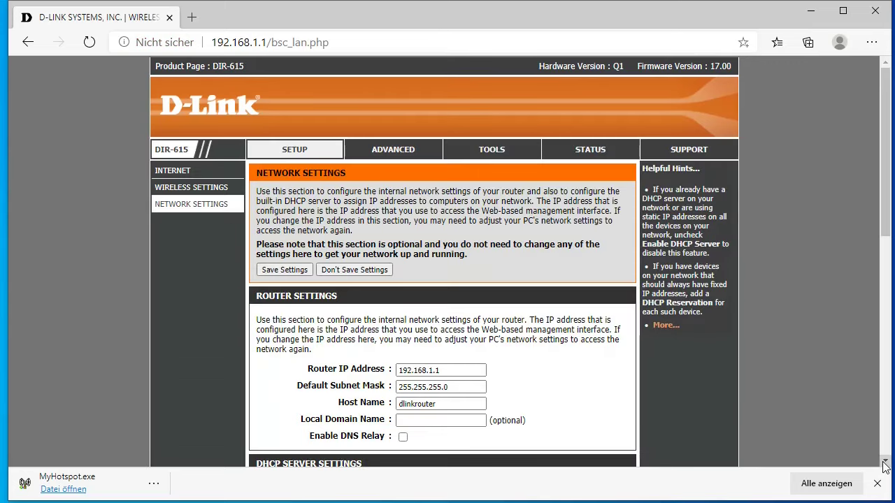
click(885, 463)
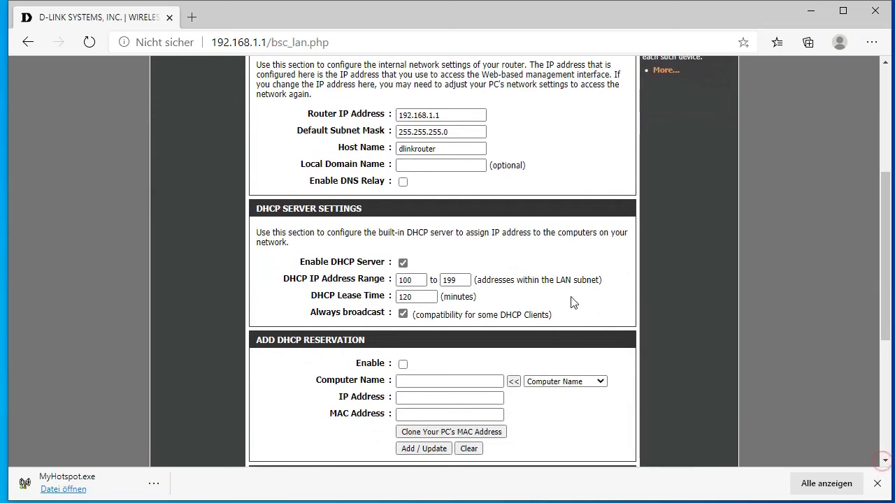
click(404, 263)
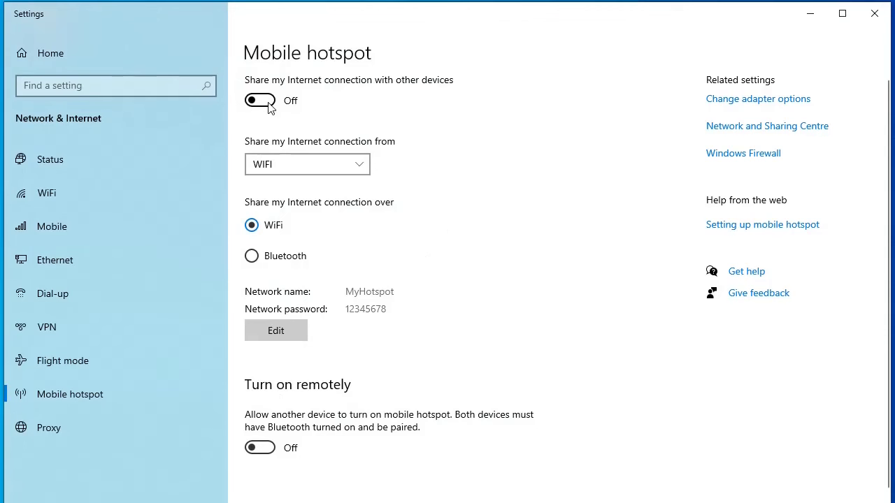
Step: Turn on sharing the PC's internet connection via the Mobile hotspot
click(268, 102)
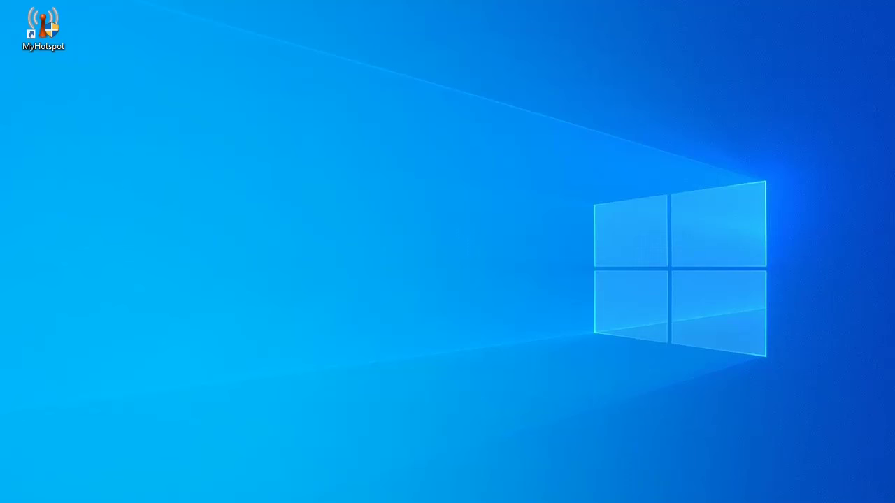
Step: Launch MyHotspot, log in as Administrator, and maximize the window
double_click(65, 53)
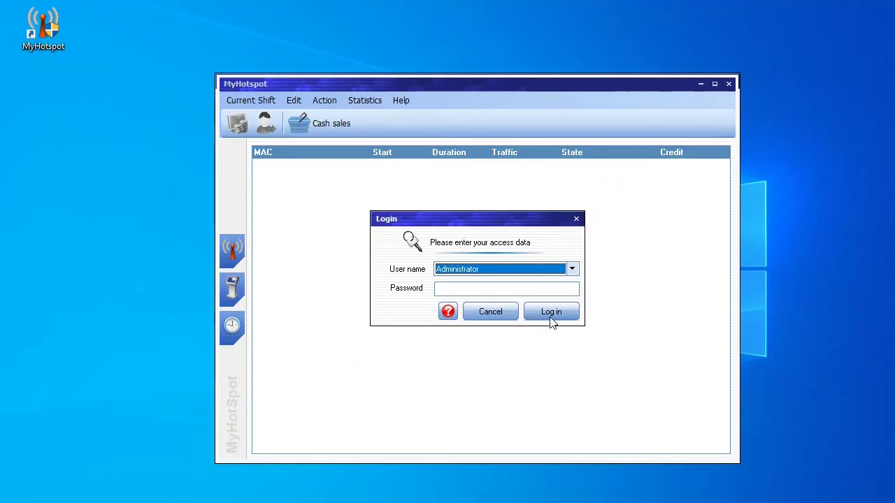
click(551, 318)
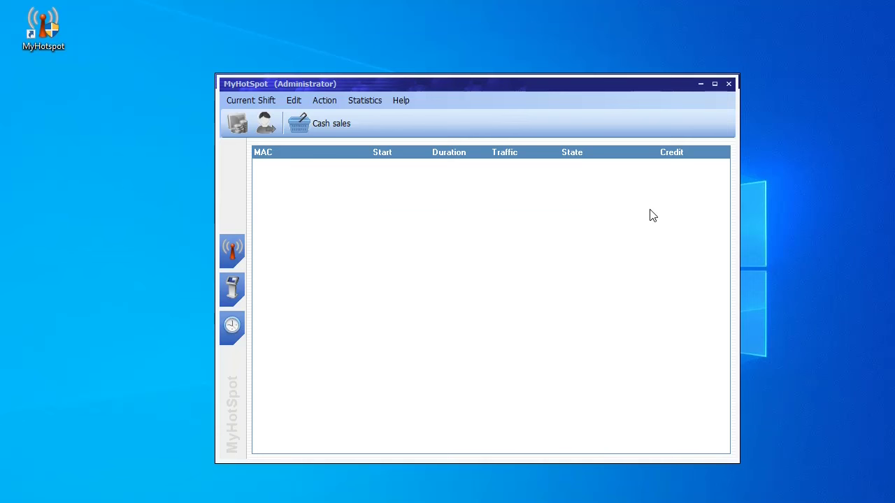
click(714, 83)
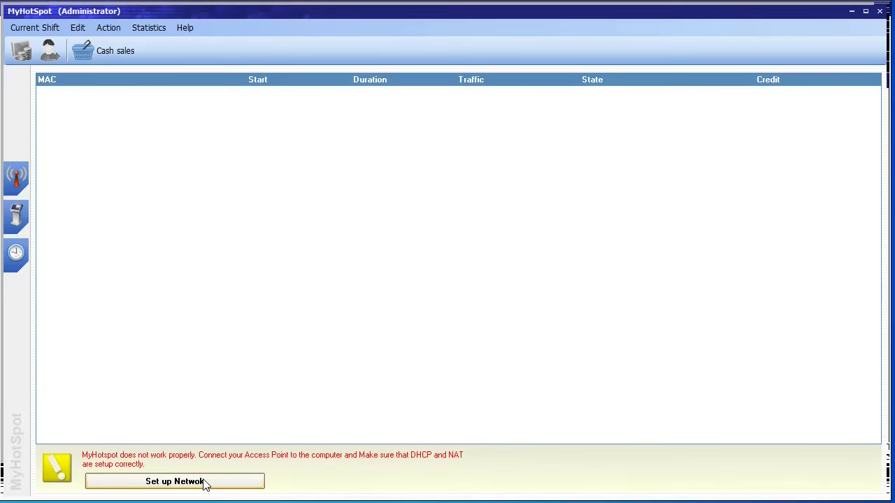
Step: Run the DHCP/NAT network setup with router IP 10.0.0.1 and confirm success
click(175, 482)
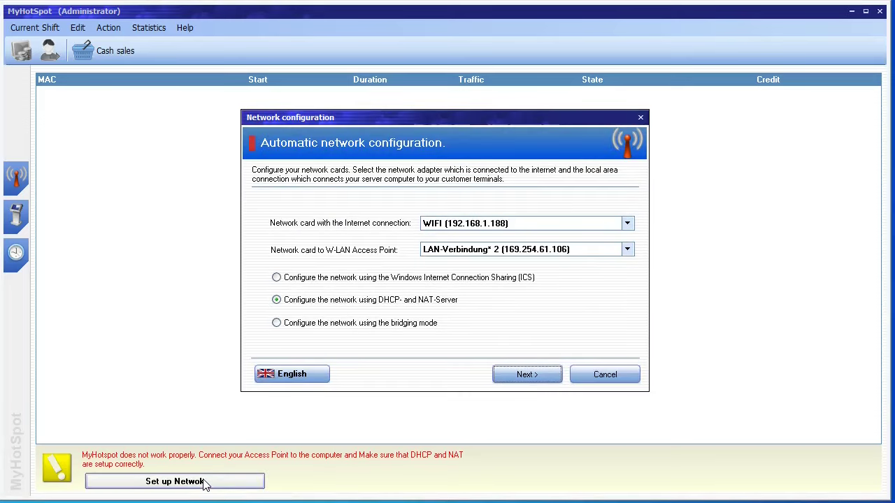
click(523, 373)
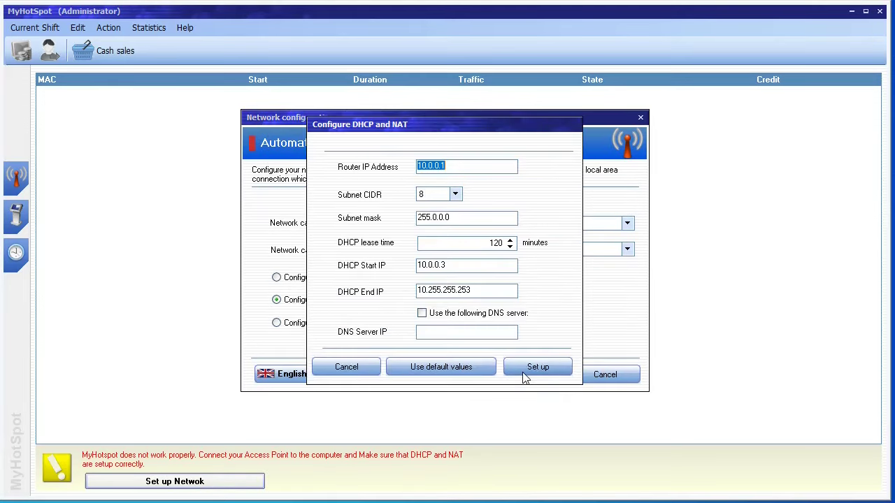
click(532, 369)
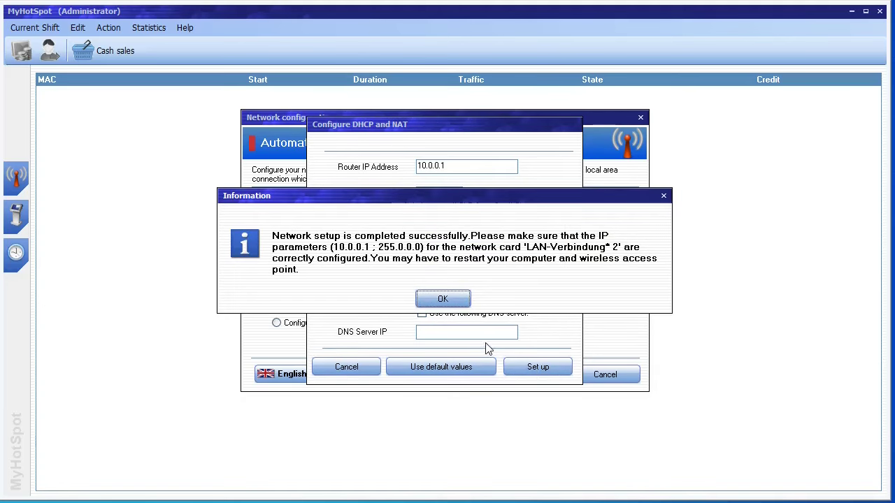
click(453, 301)
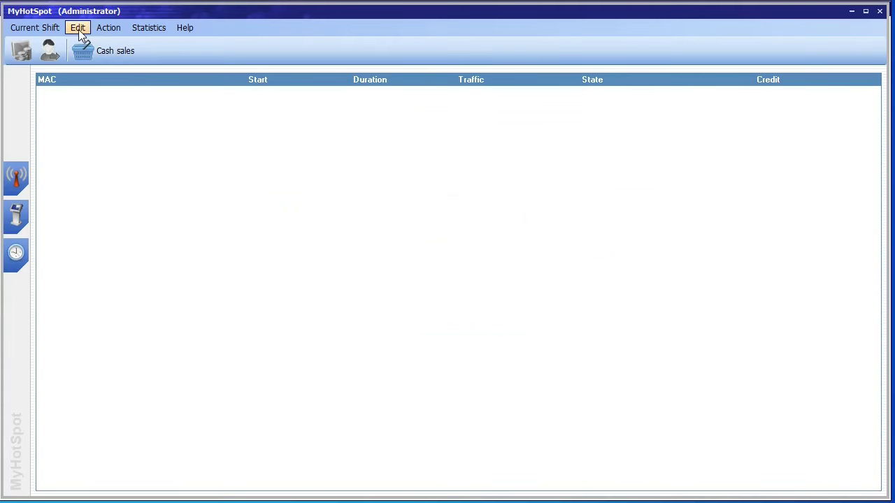
Step: Cancel a staff login change from Current Shift, then bring up the Edit menu
click(54, 31)
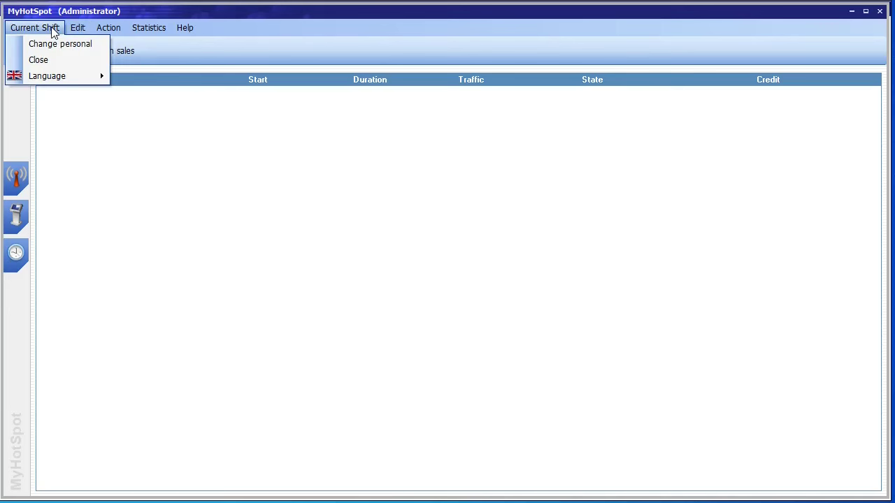
mouse_move(57, 82)
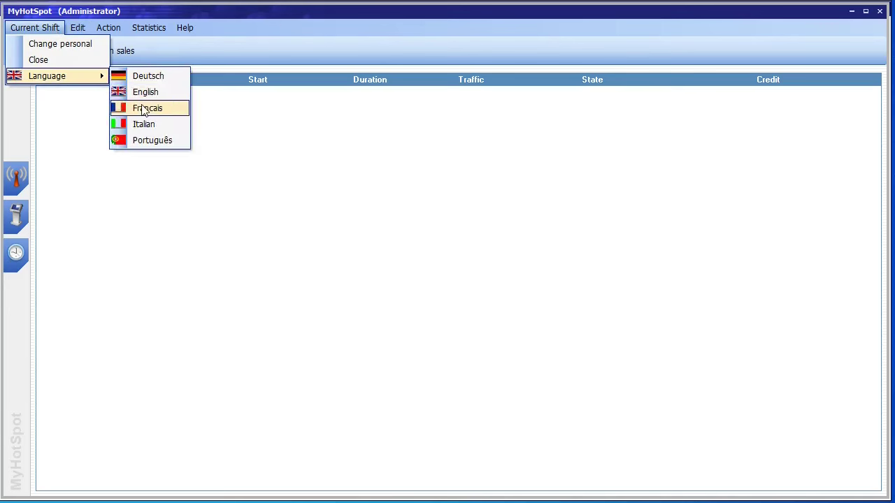
click(60, 47)
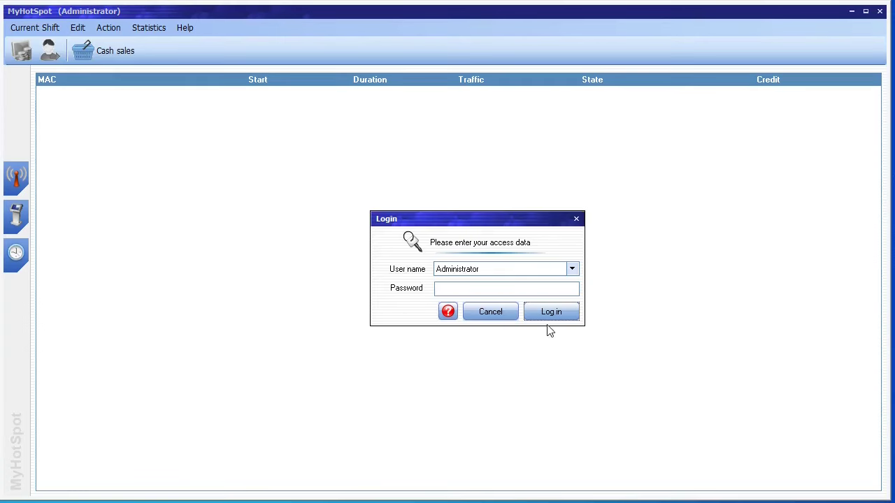
click(494, 317)
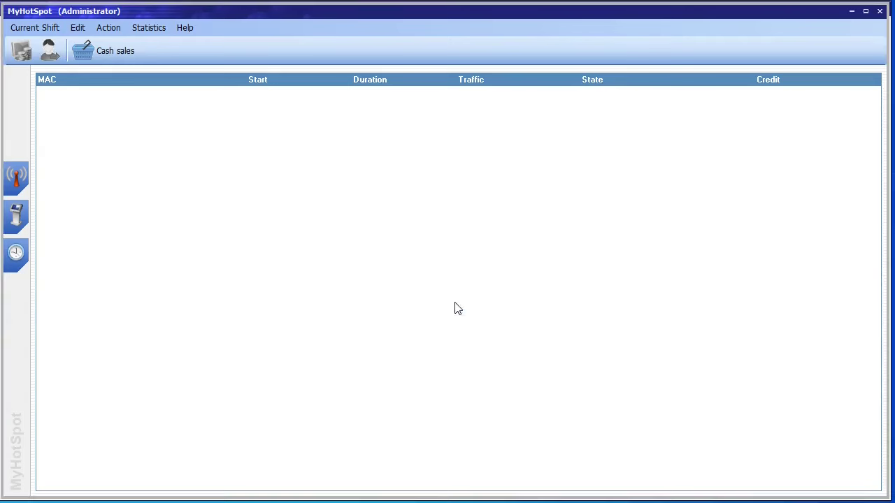
click(79, 28)
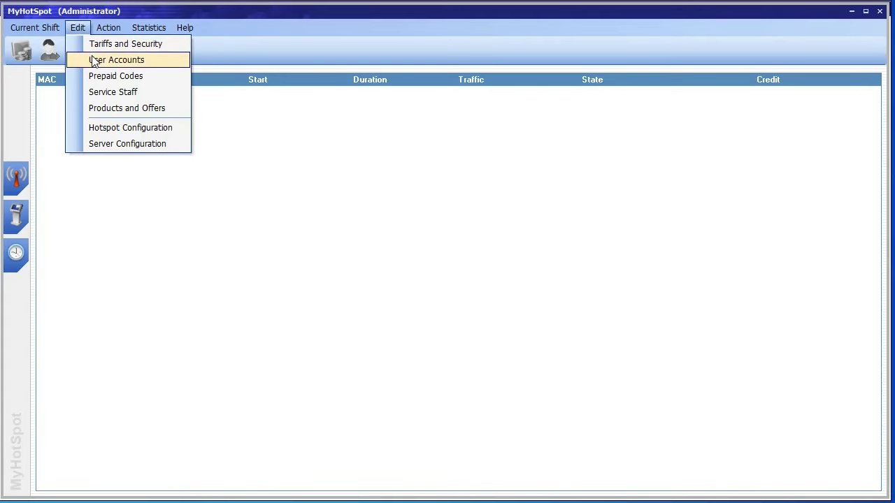
Step: Create a new test user account with its password in User Accounts
click(92, 56)
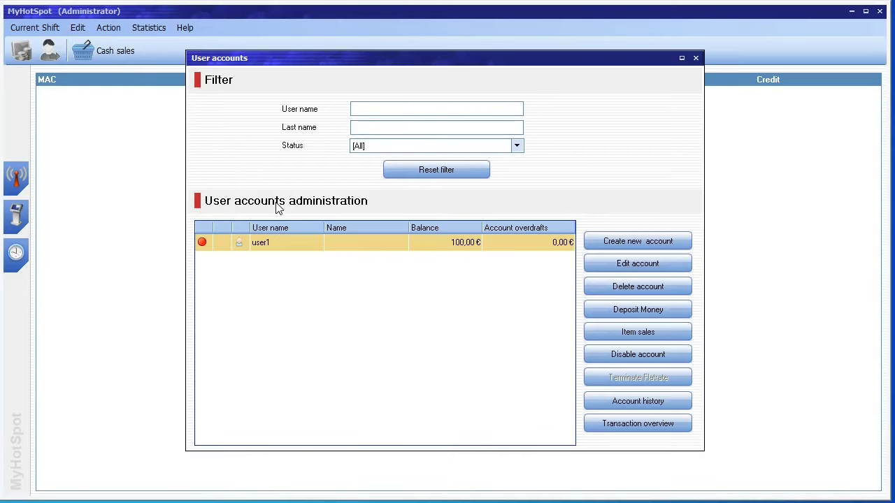
click(625, 242)
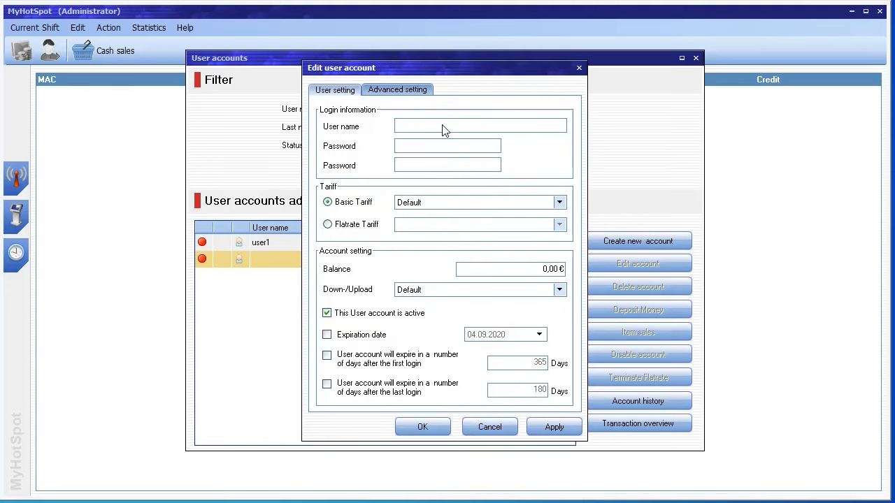
text(testser)
click(427, 151)
click(447, 169)
click(548, 428)
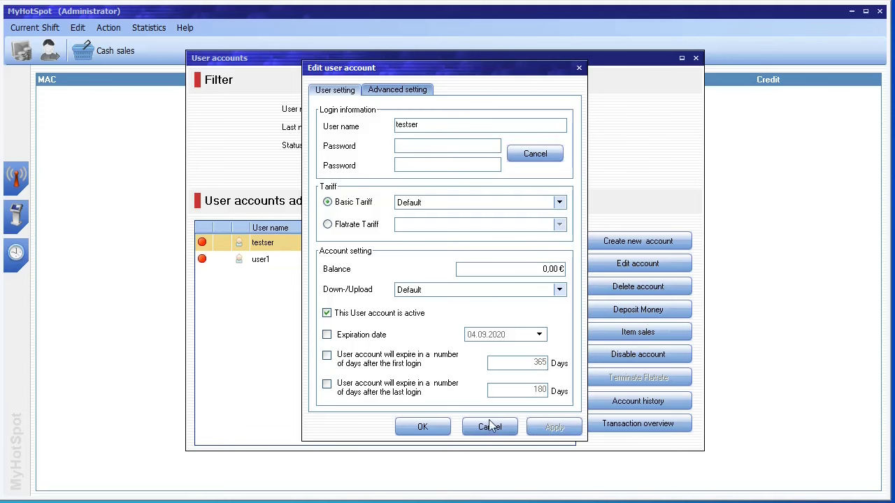
click(424, 427)
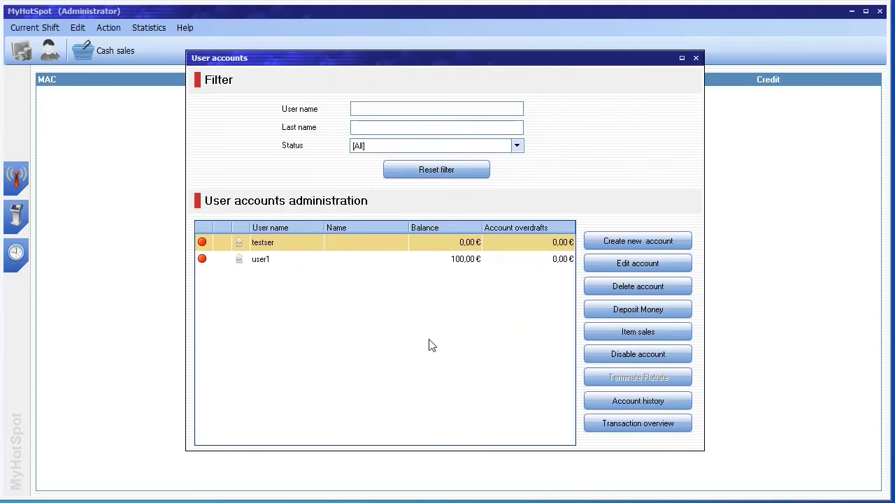
Step: Deposit and book 100,00 € cash to the test account, then close User accounts
right_click(354, 246)
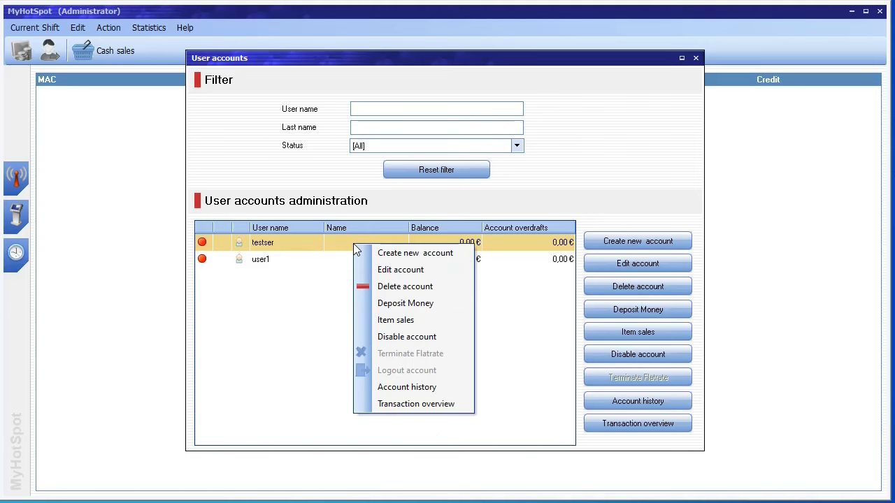
click(416, 306)
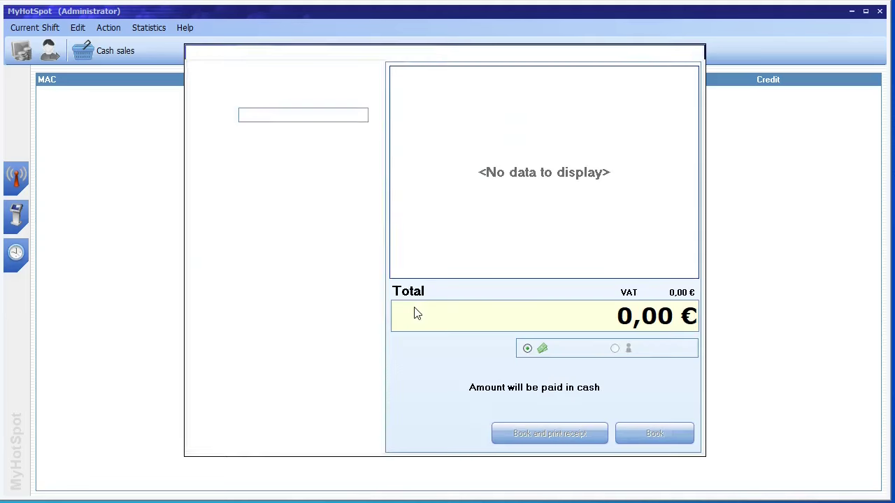
text(100)
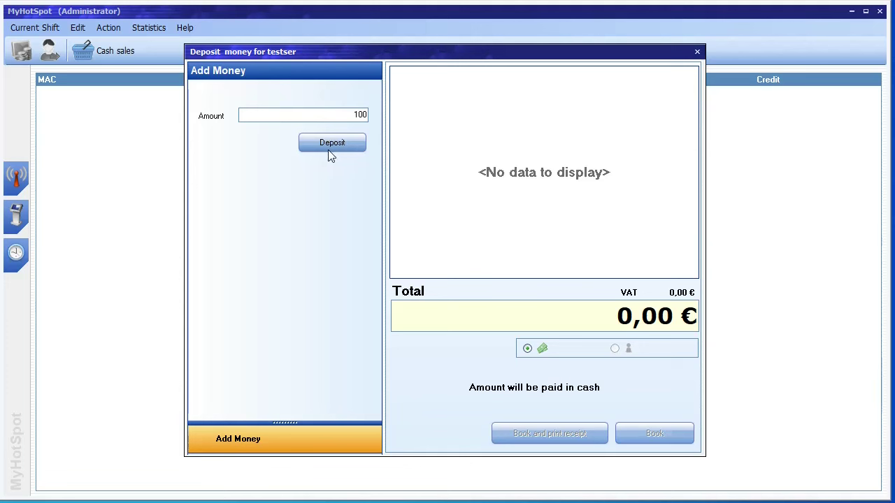
click(332, 144)
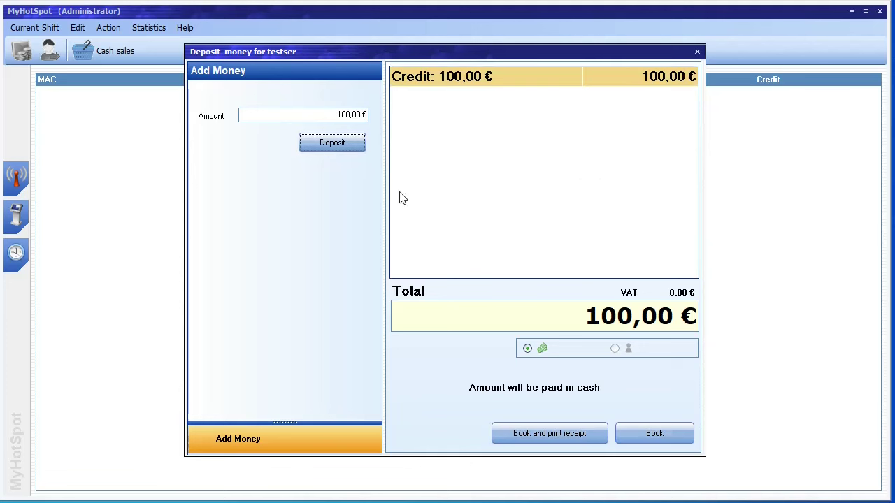
click(656, 433)
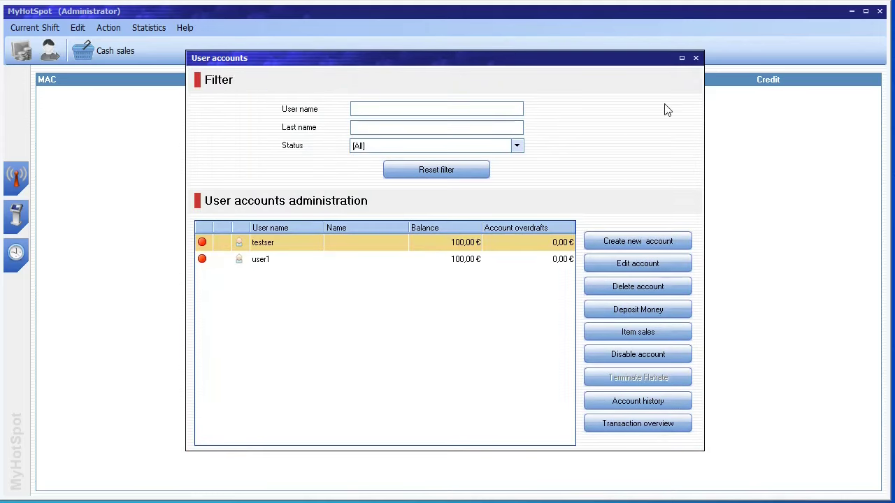
click(696, 59)
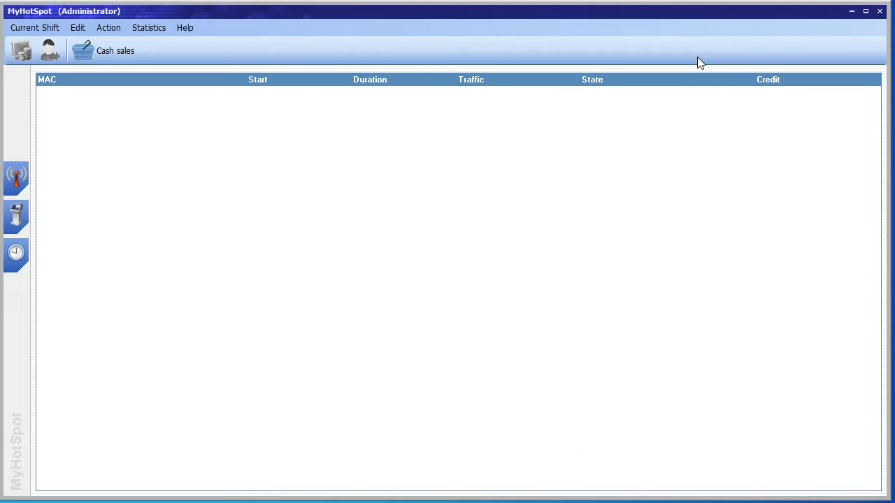
Step: Create the prepaid code list 'List1' with 10 codes and its balance value
click(84, 31)
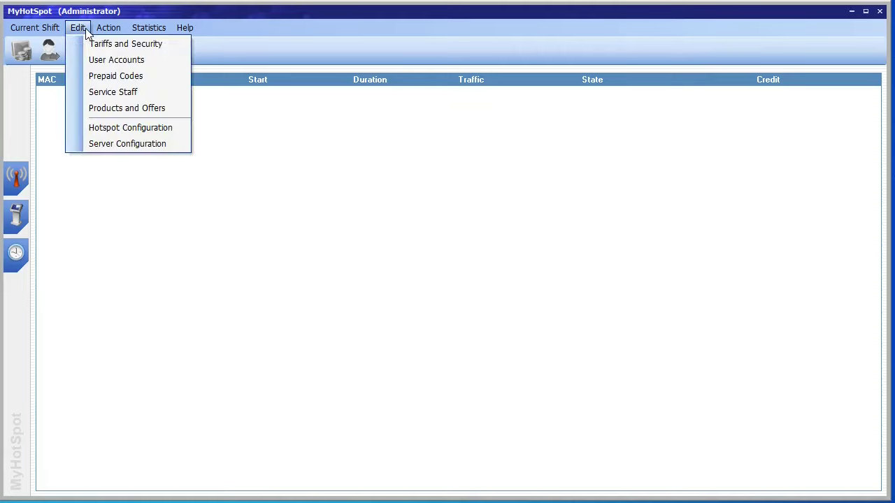
click(107, 76)
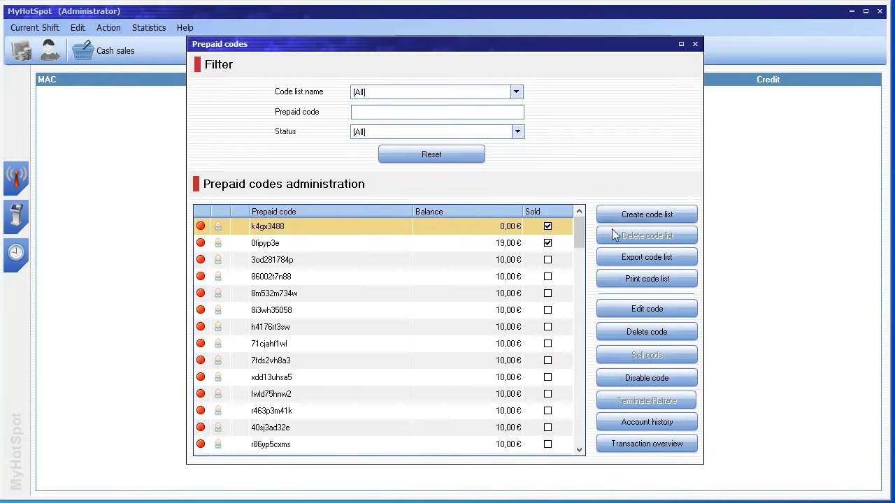
click(641, 214)
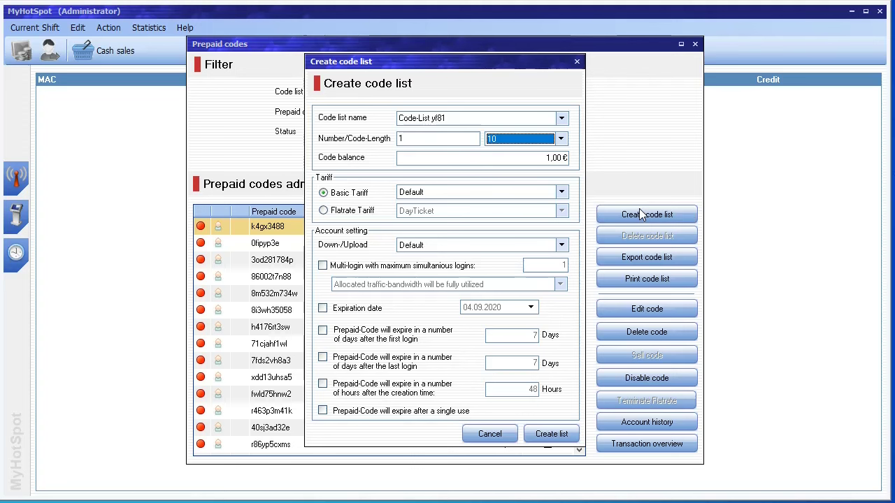
click(453, 120)
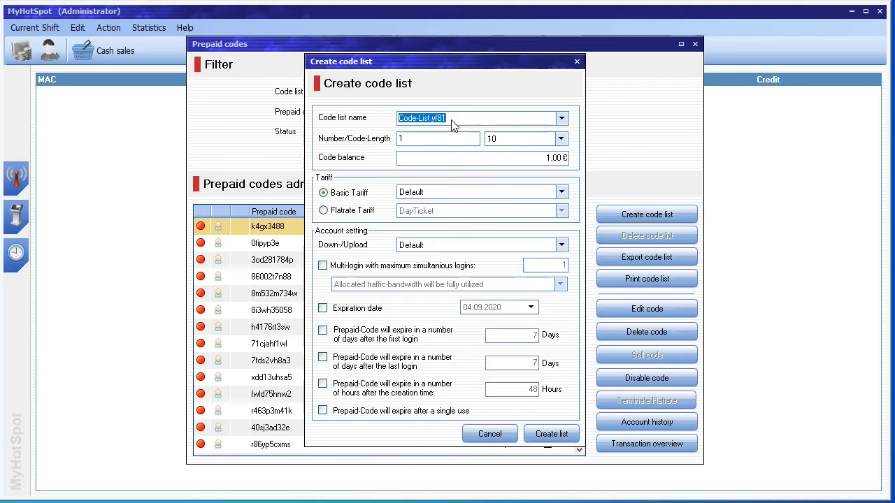
text(List1)
click(431, 144)
text(10)
click(553, 160)
text(5)
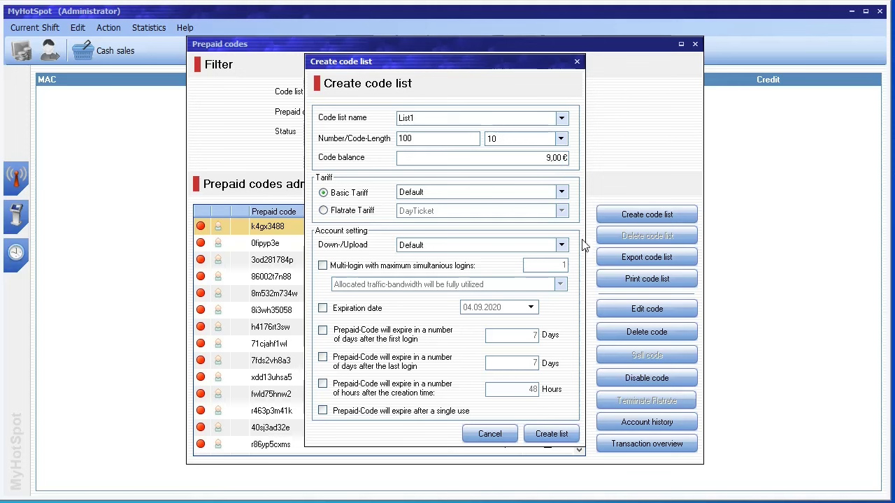
click(550, 440)
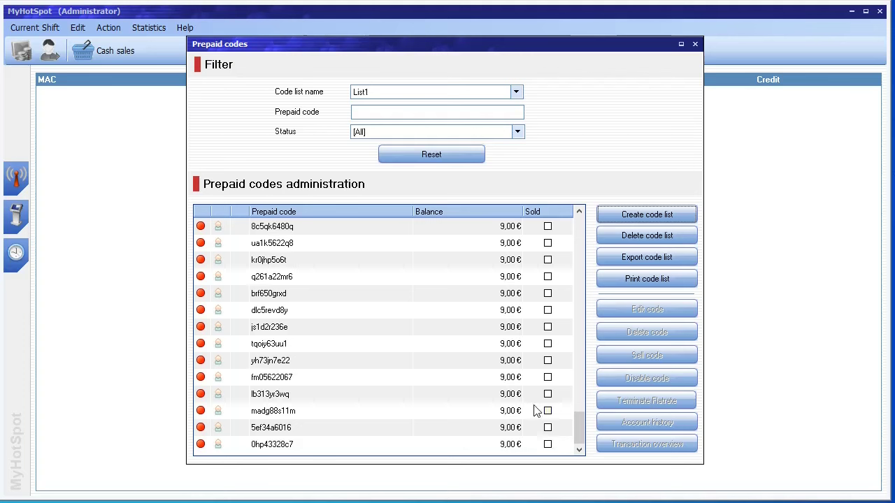
Step: Filter the prepaid codes by code list, back to List1, and select one code
click(423, 93)
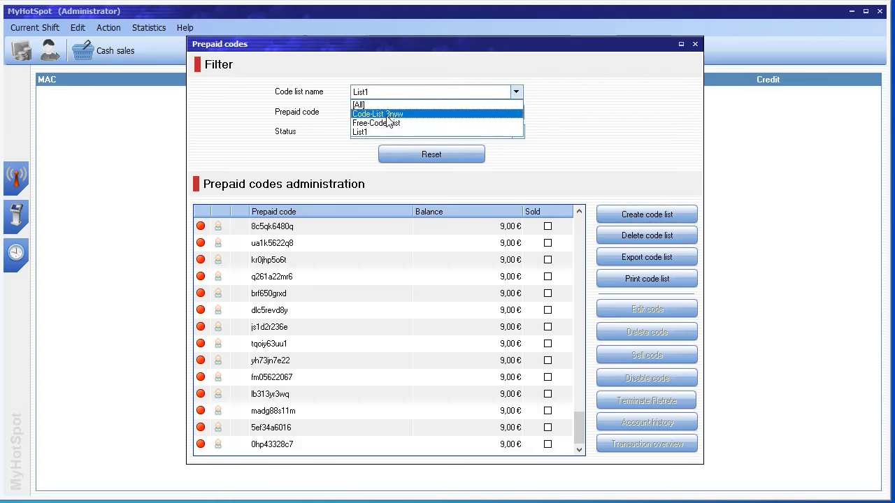
click(387, 116)
click(402, 97)
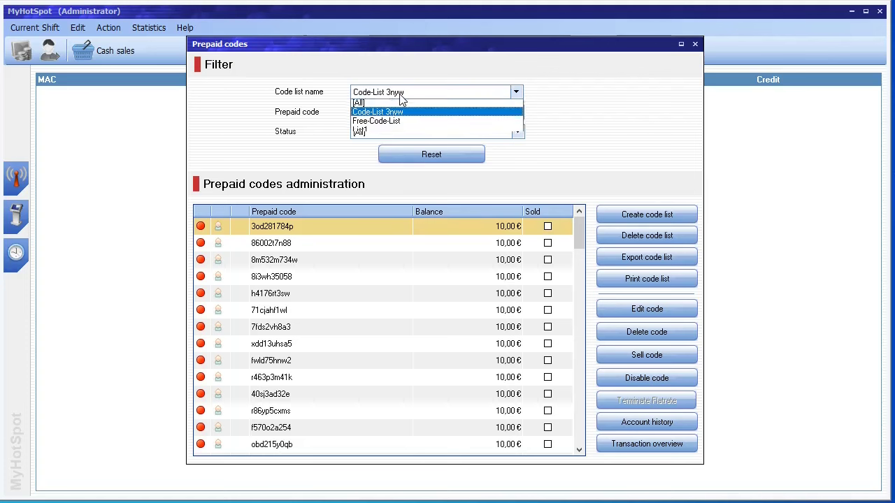
click(374, 131)
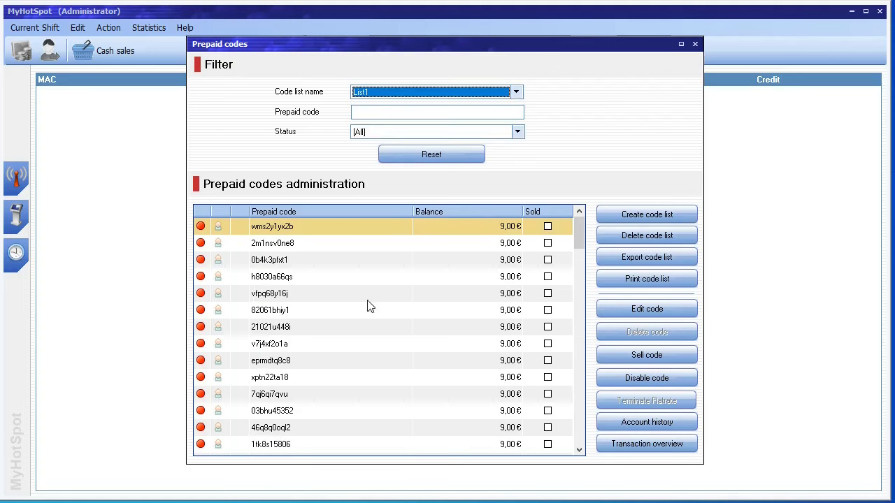
click(317, 294)
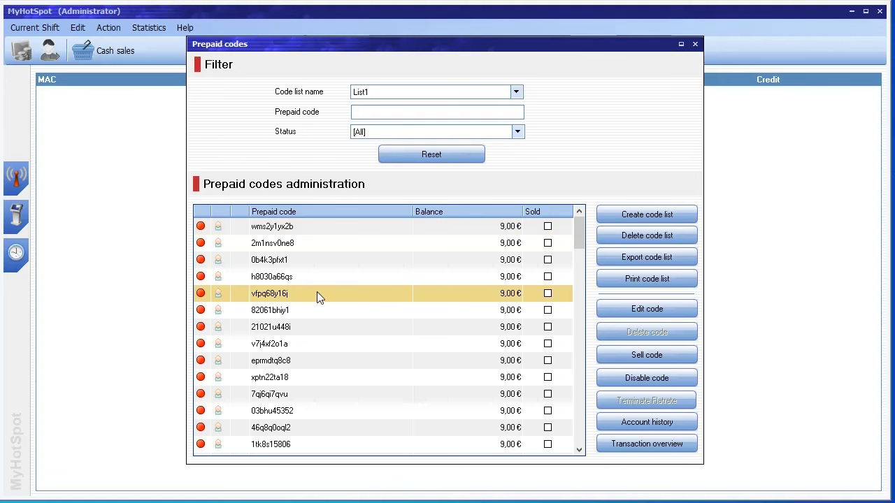
Step: Sell the selected List1 code for 9,00 € cash and close Prepaid codes
right_click(317, 293)
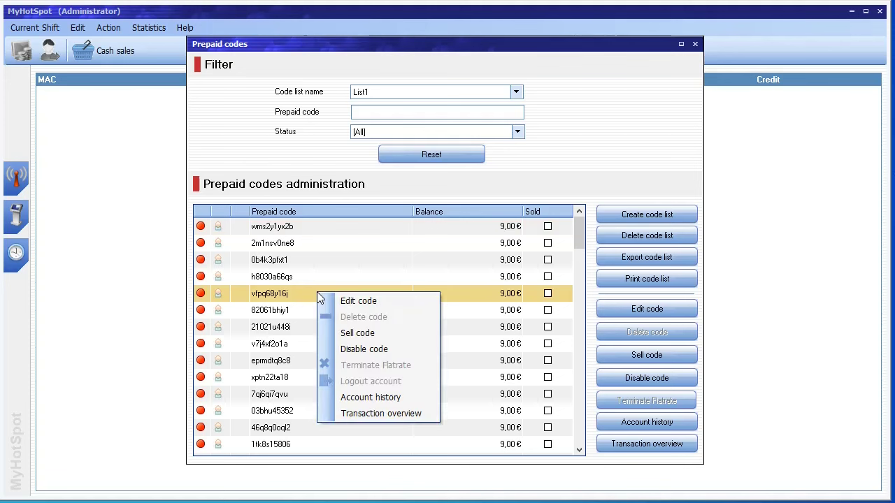
click(374, 334)
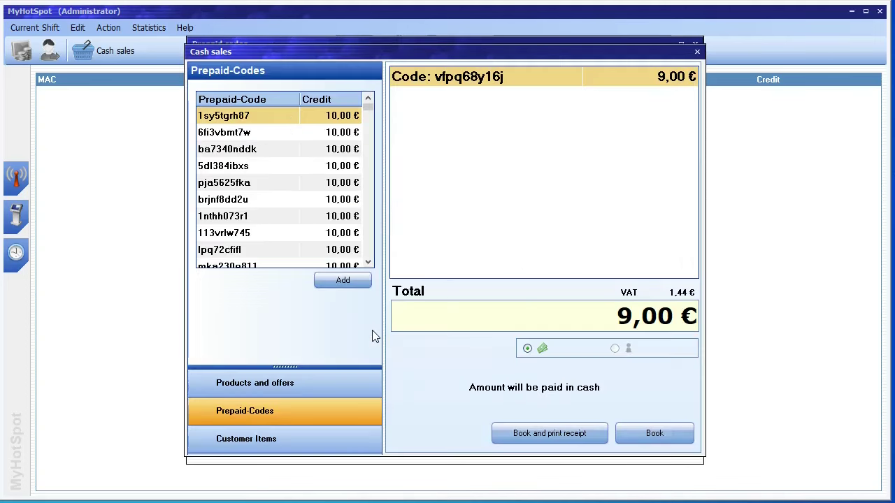
click(655, 435)
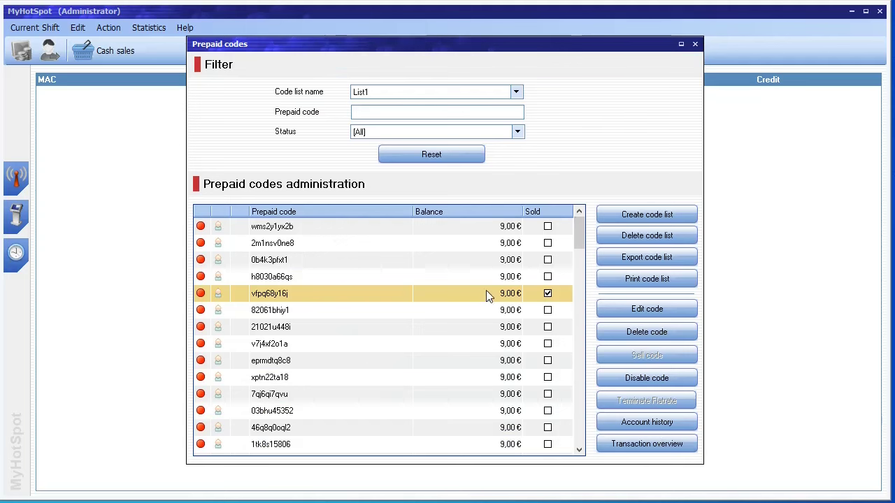
click(695, 45)
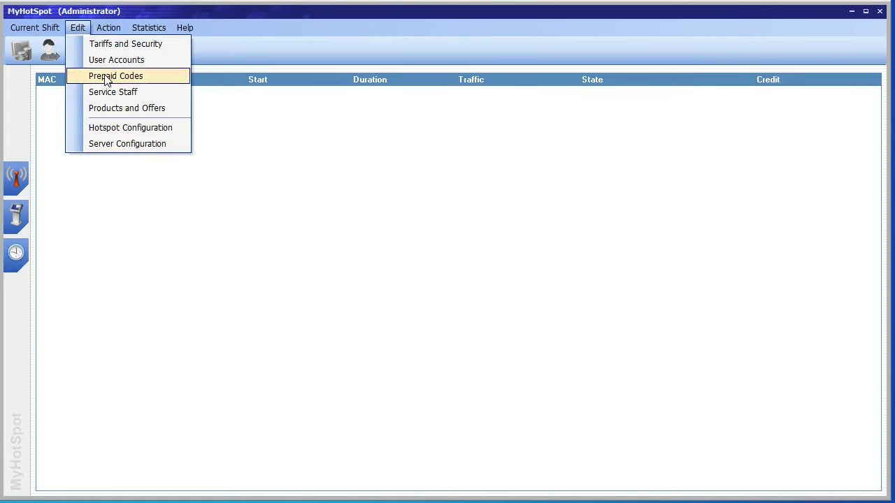
click(109, 91)
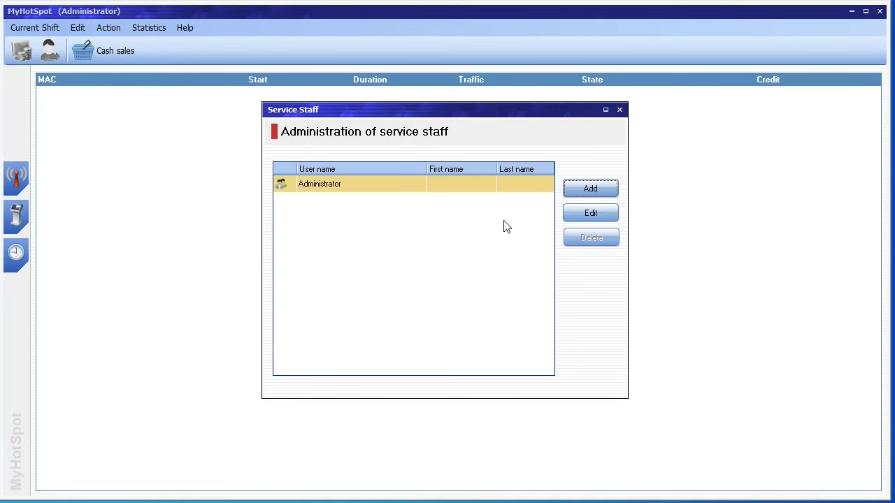
click(580, 190)
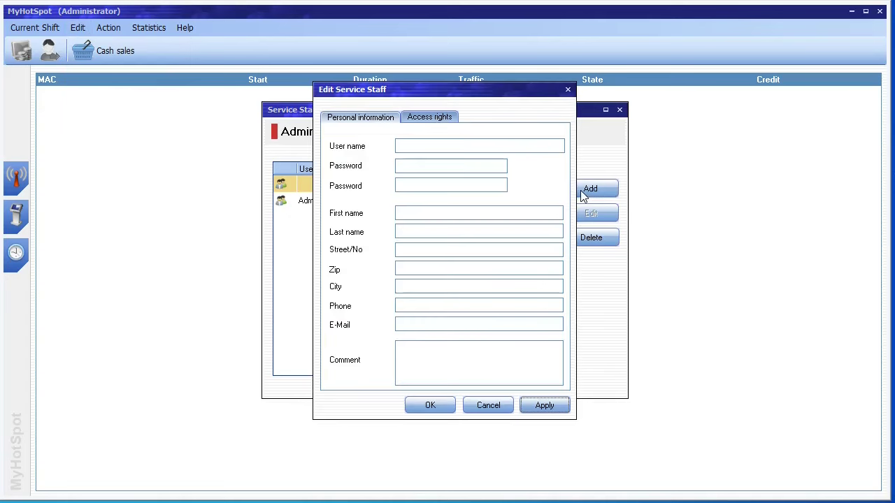
click(444, 150)
click(439, 121)
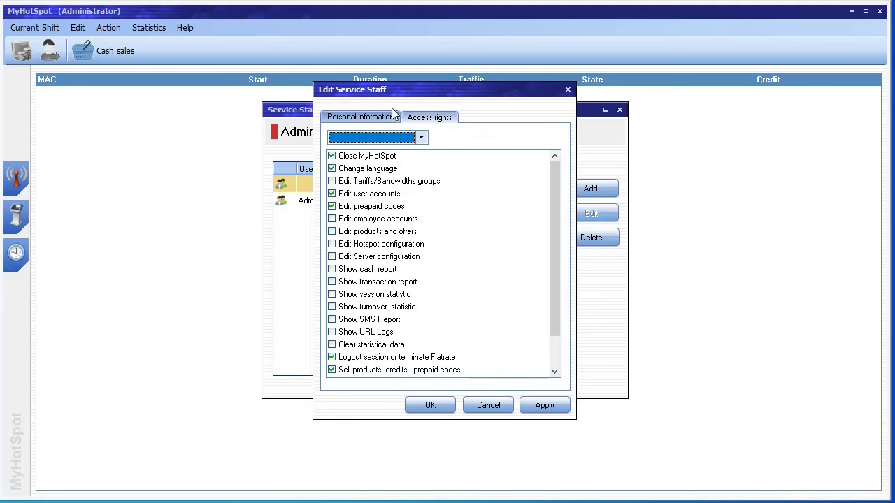
click(375, 119)
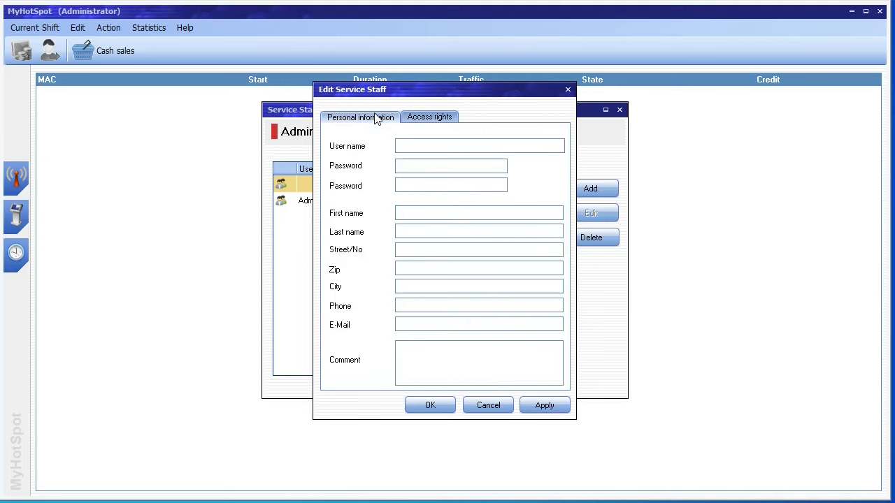
click(568, 90)
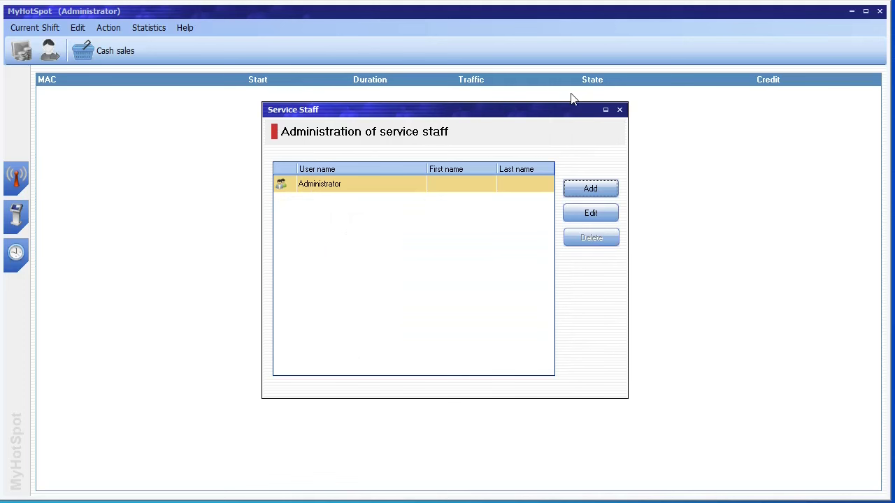
click(619, 111)
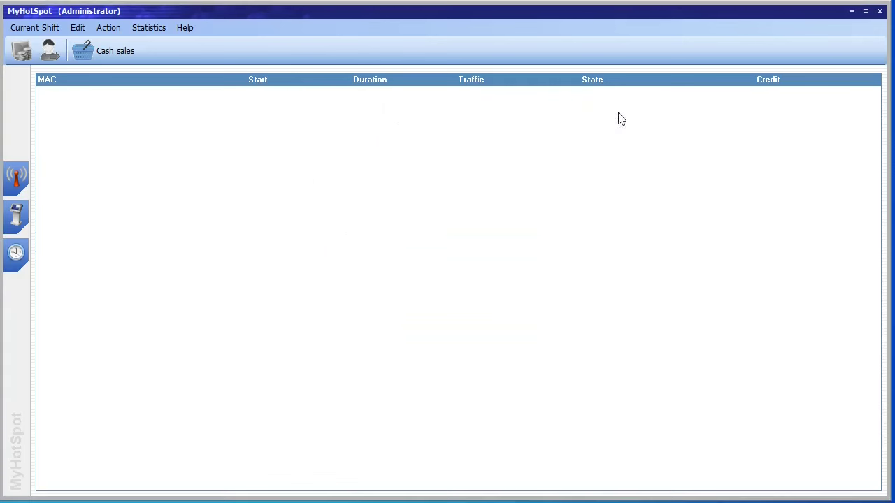
click(77, 28)
click(111, 110)
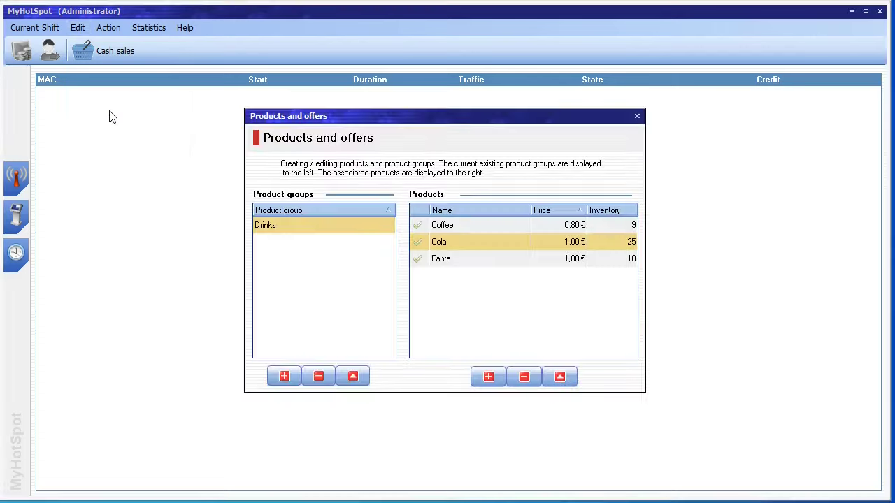
click(637, 118)
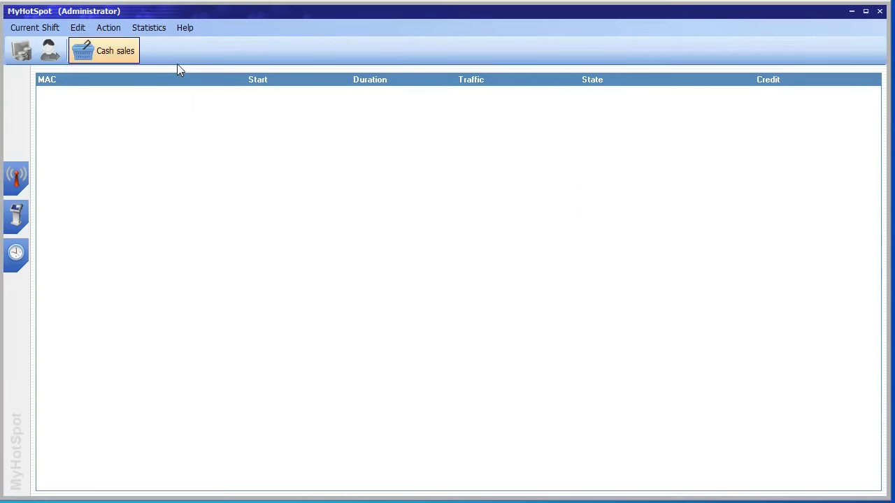
click(78, 30)
Step: Review the network wizard, Access and Design pages, including Mobile version and Advanced tabs
click(142, 129)
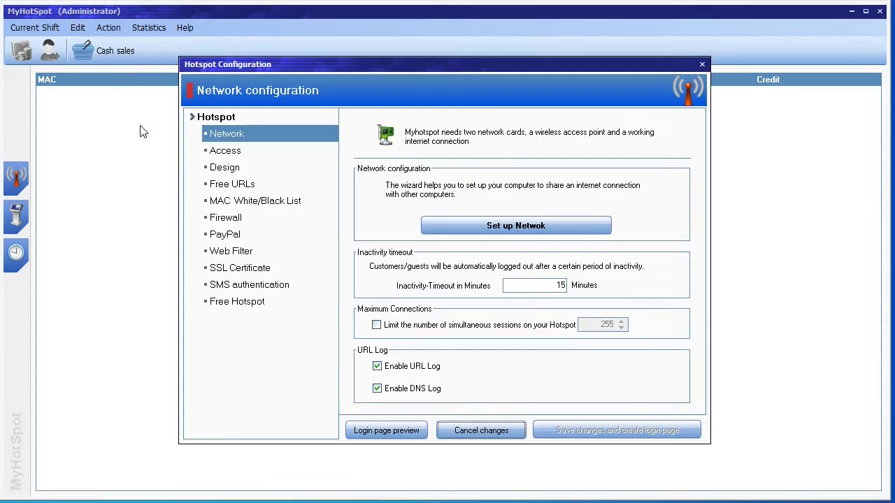
click(481, 231)
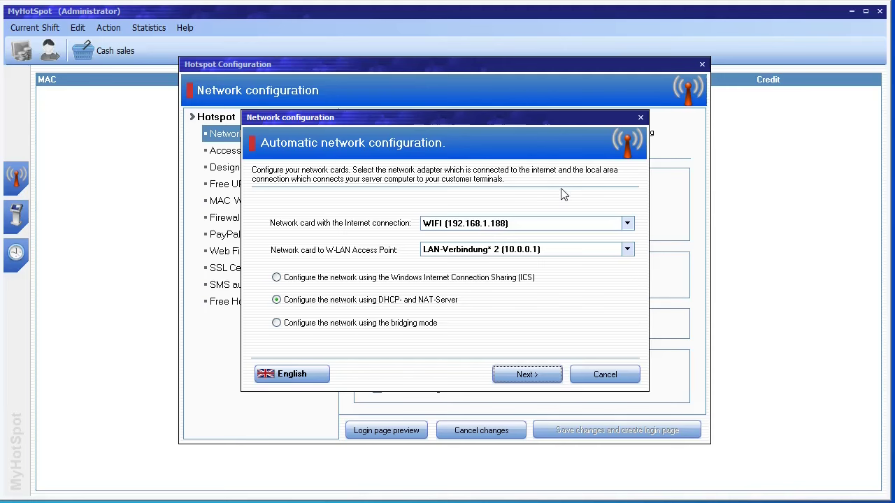
click(641, 118)
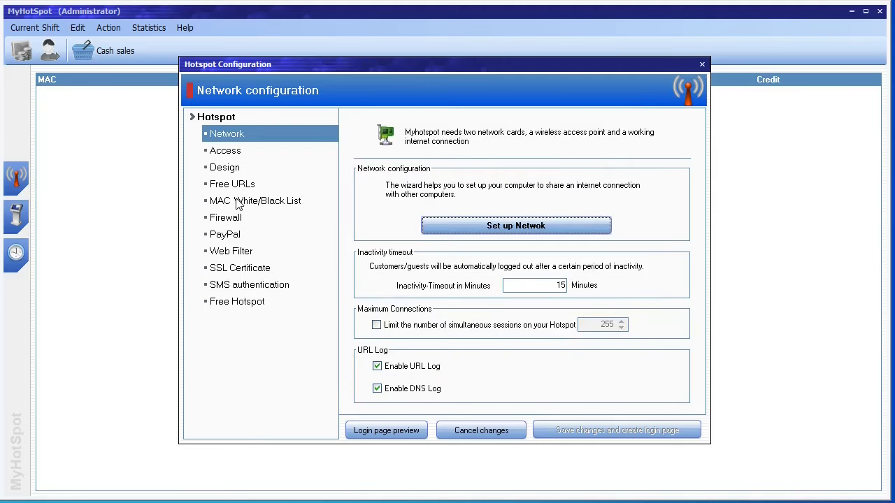
click(225, 157)
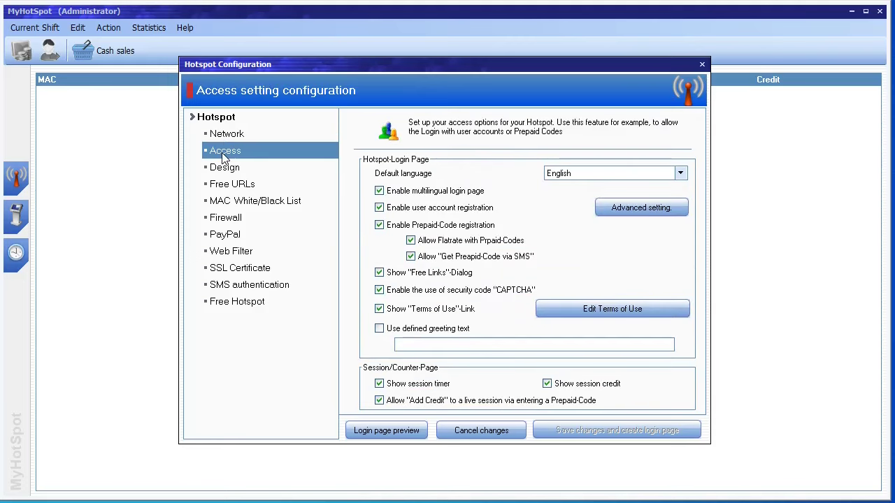
click(224, 166)
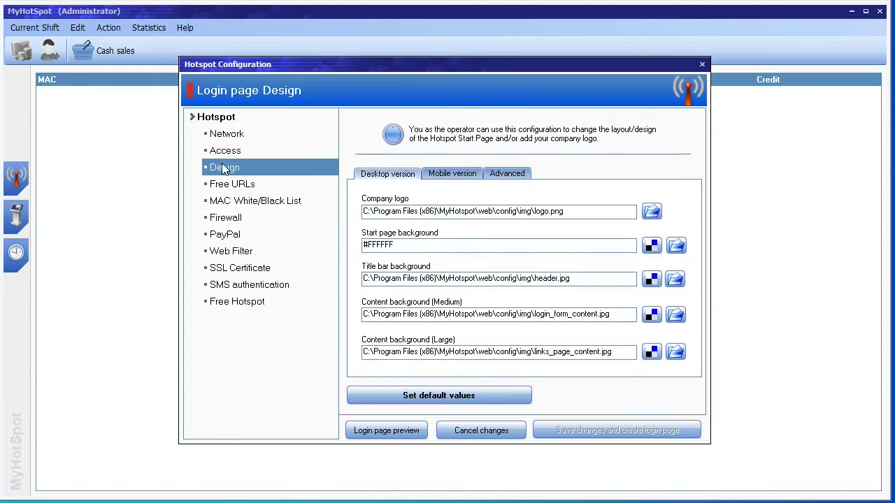
click(451, 174)
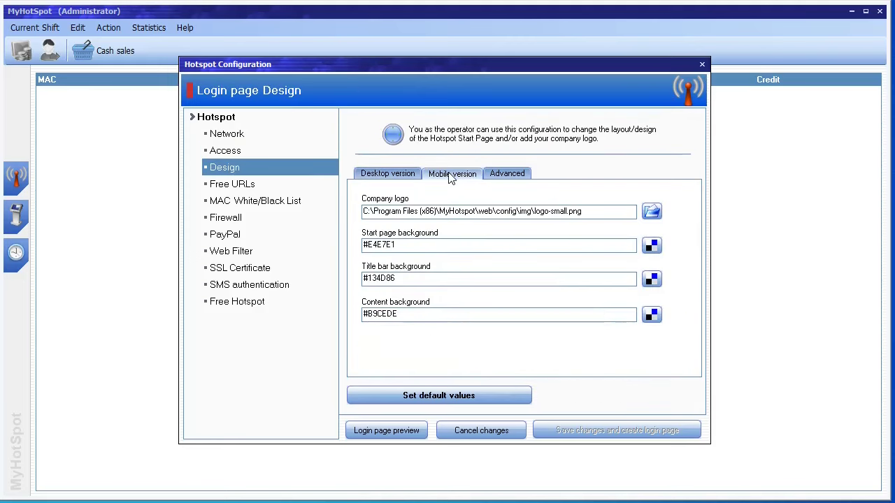
click(510, 173)
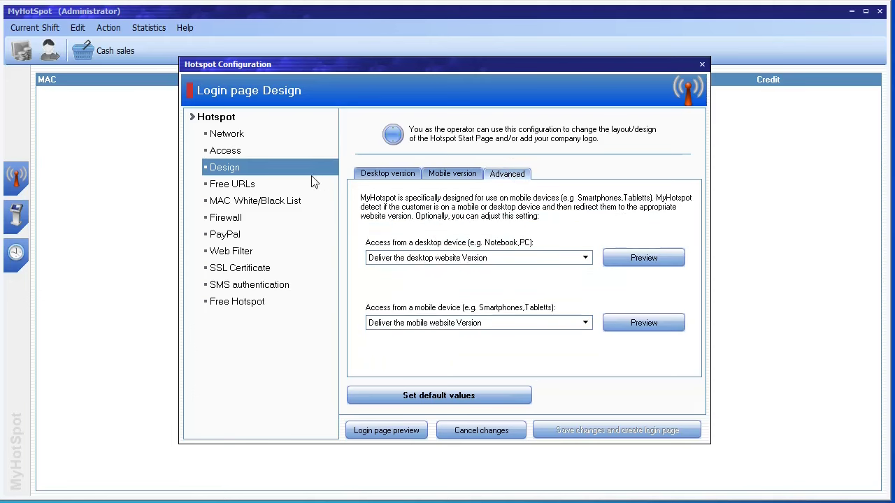
Step: Review Free URLs, MAC list, Firewall, PayPal, Web filter, SSL, SMS and Free Hotspot pages
click(243, 185)
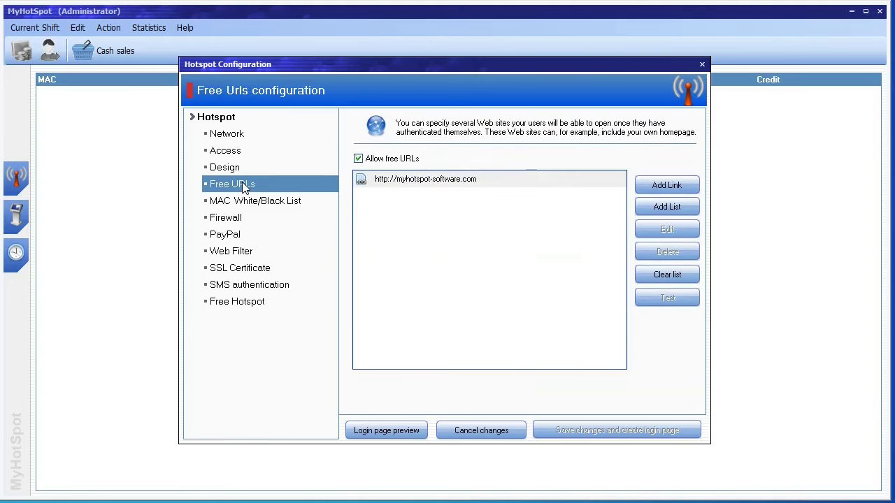
click(243, 203)
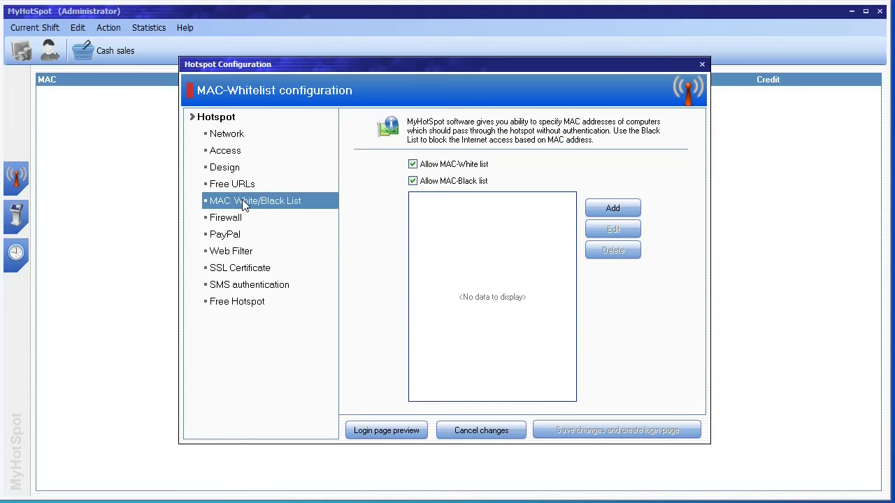
click(242, 219)
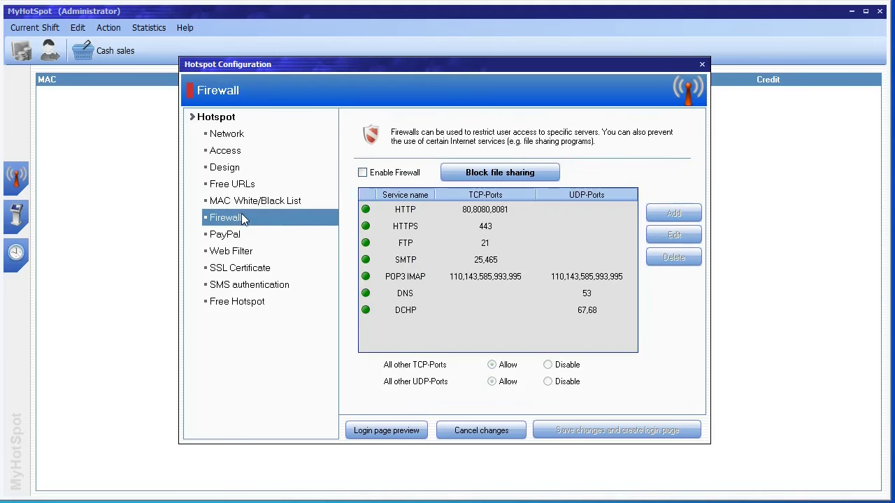
click(238, 238)
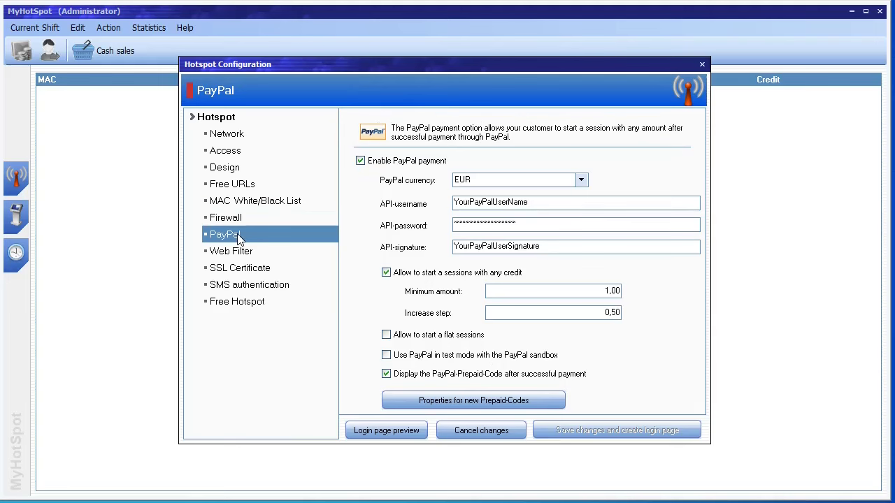
click(237, 251)
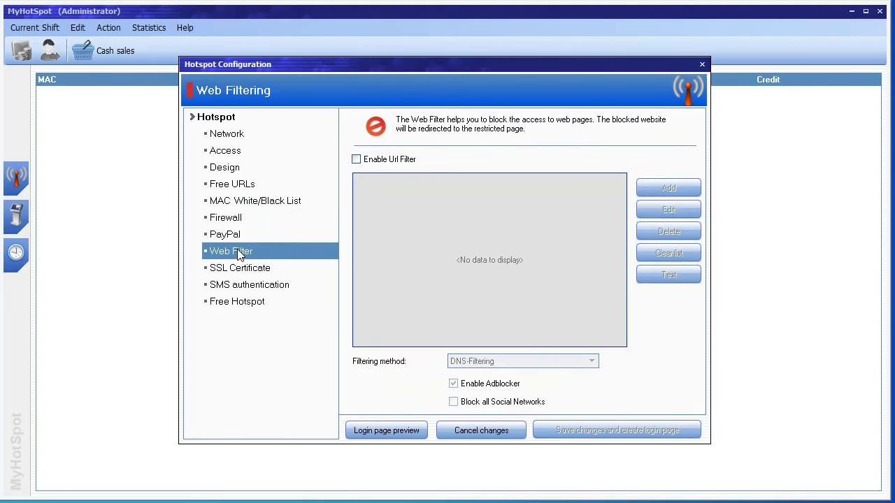
click(237, 267)
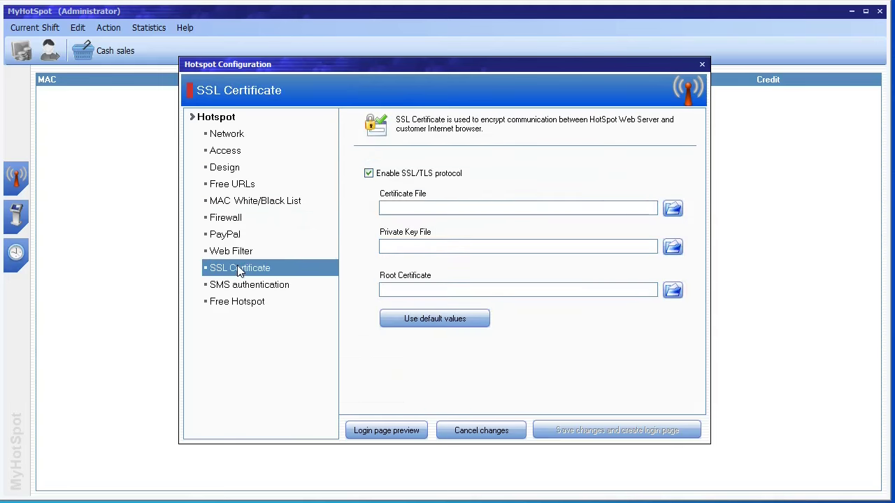
click(238, 284)
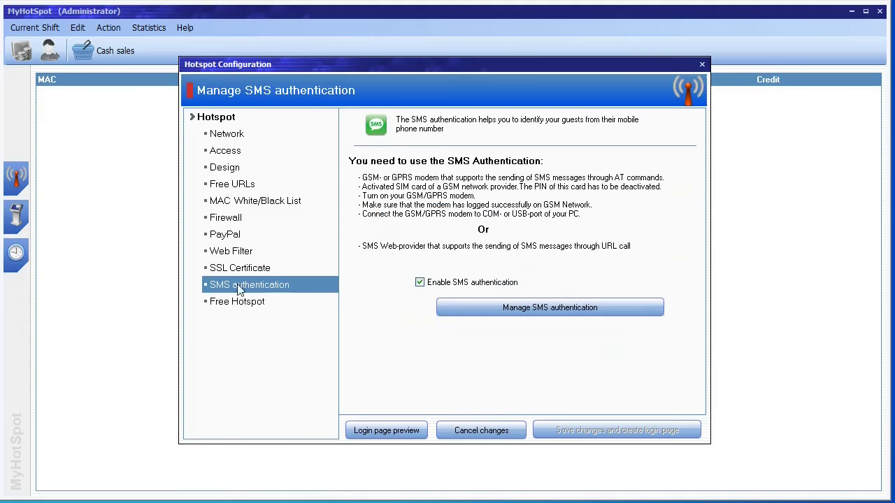
click(238, 301)
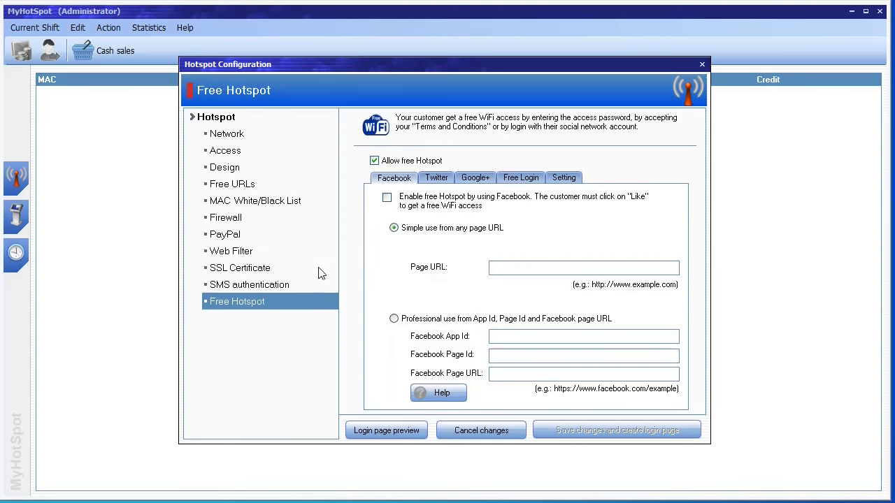
click(702, 65)
click(78, 28)
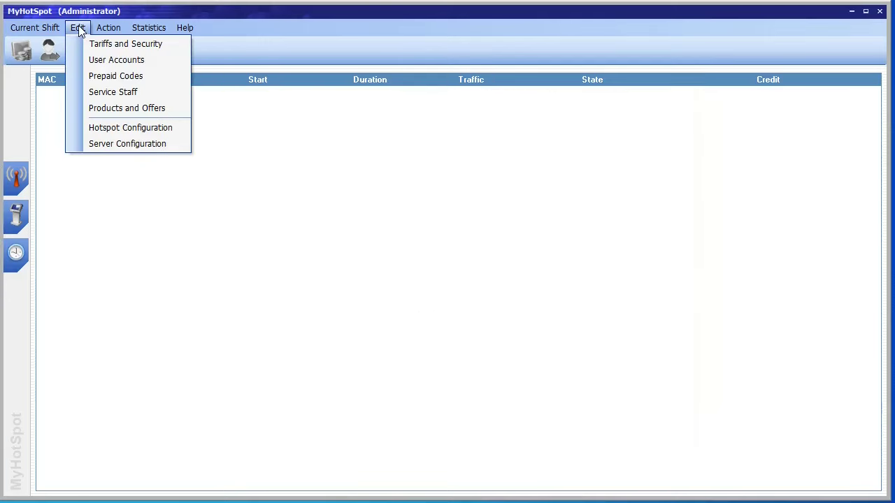
Step: Set the currency symbol to $ in Server Configuration and review its remaining pages
click(106, 143)
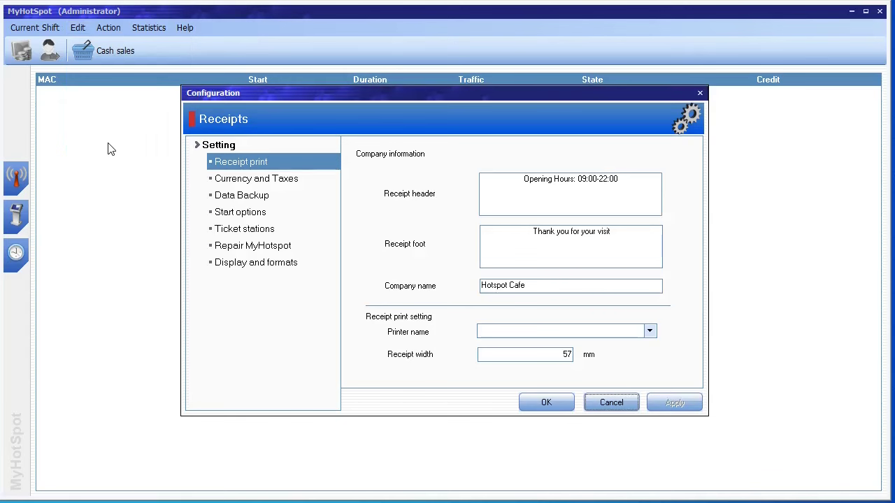
click(247, 180)
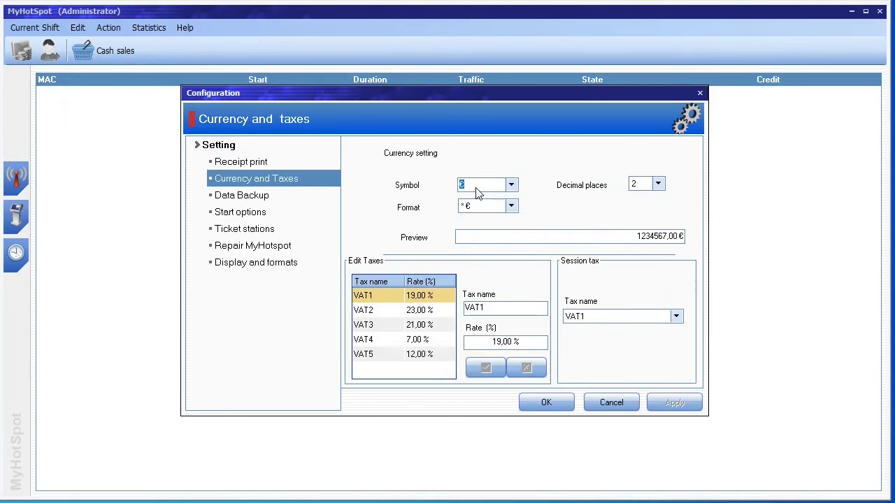
text($)
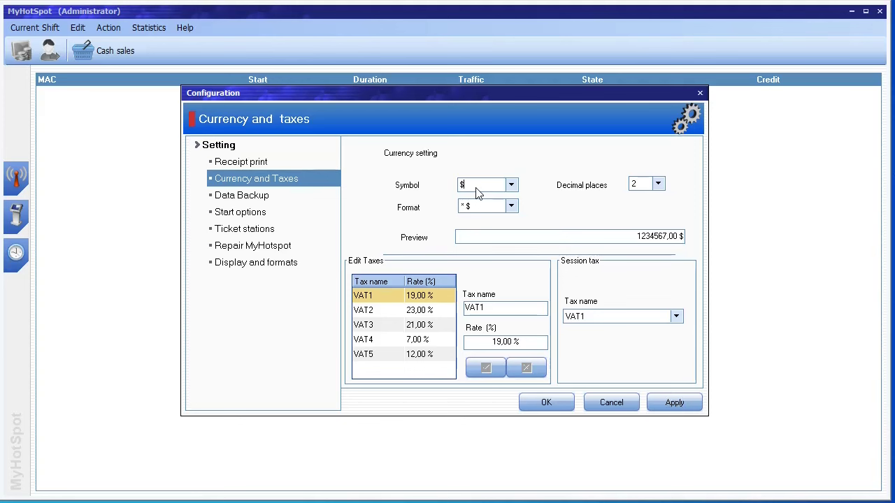
click(265, 199)
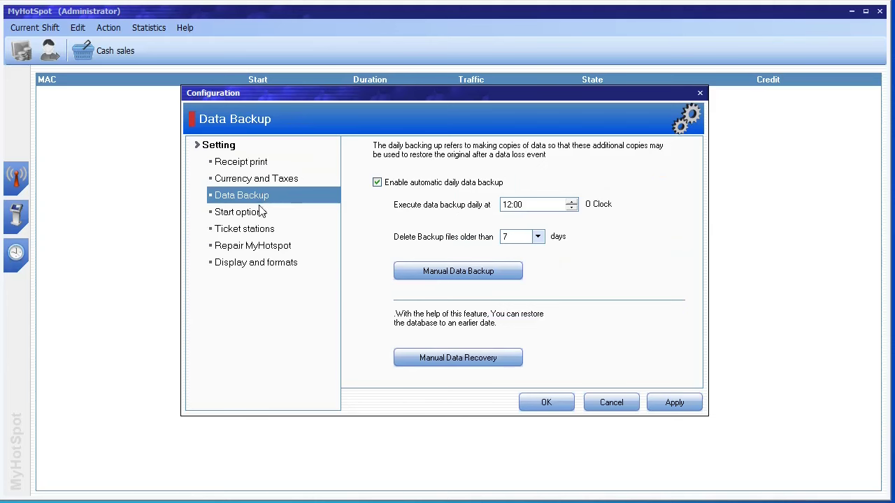
click(258, 217)
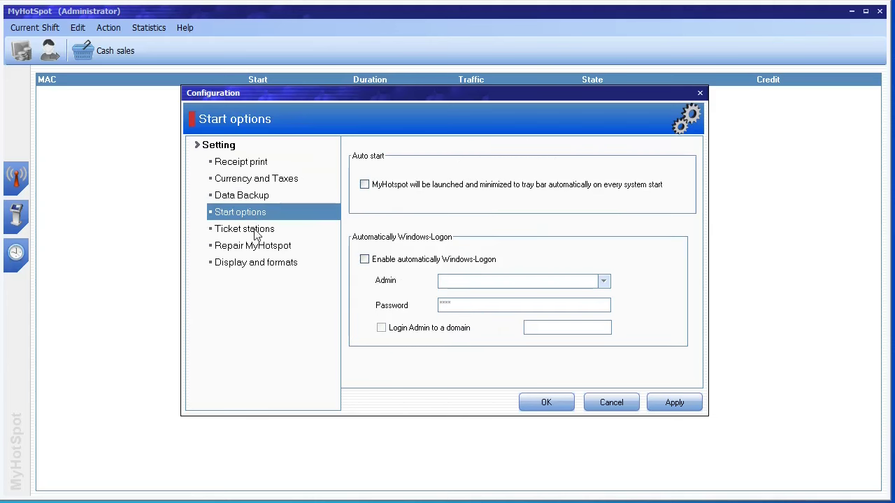
click(254, 231)
click(256, 246)
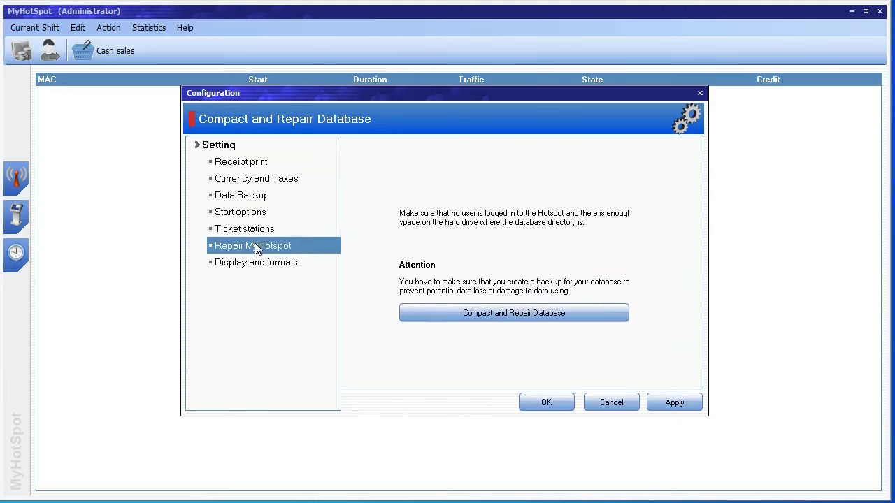
click(259, 263)
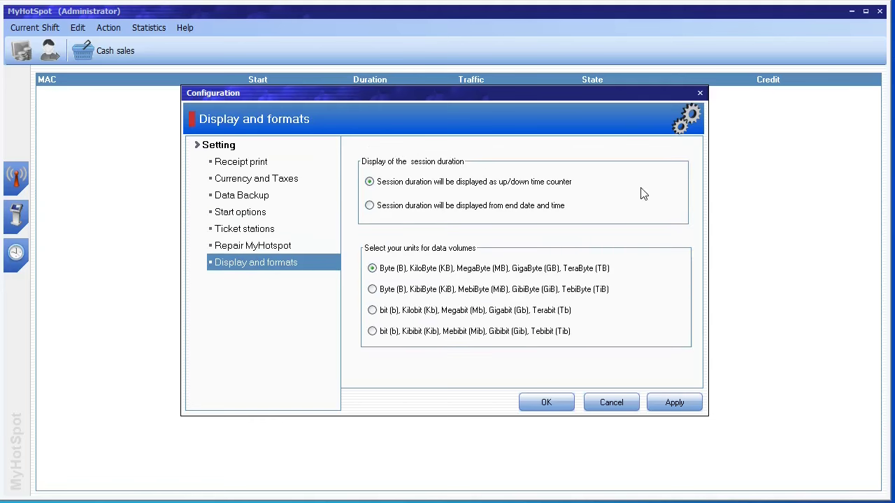
click(700, 94)
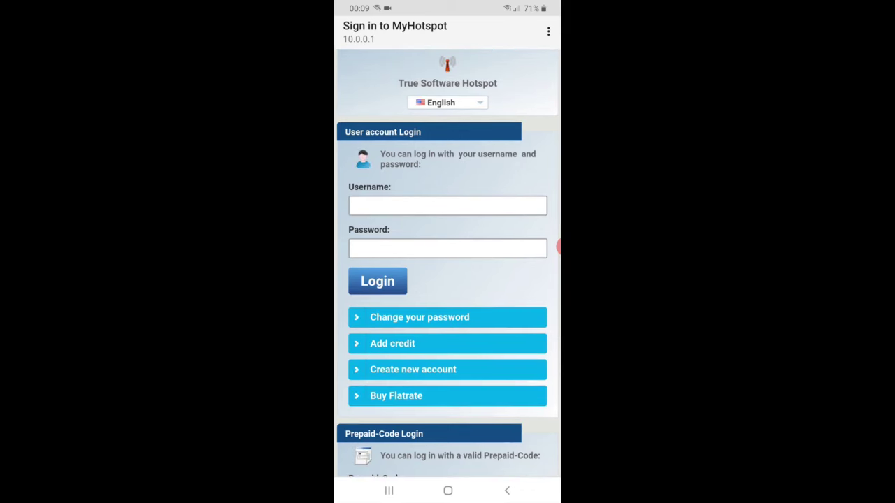
Step: Scroll through the phone's login page and switch its language to Russian
scroll(447, 263, down, 3)
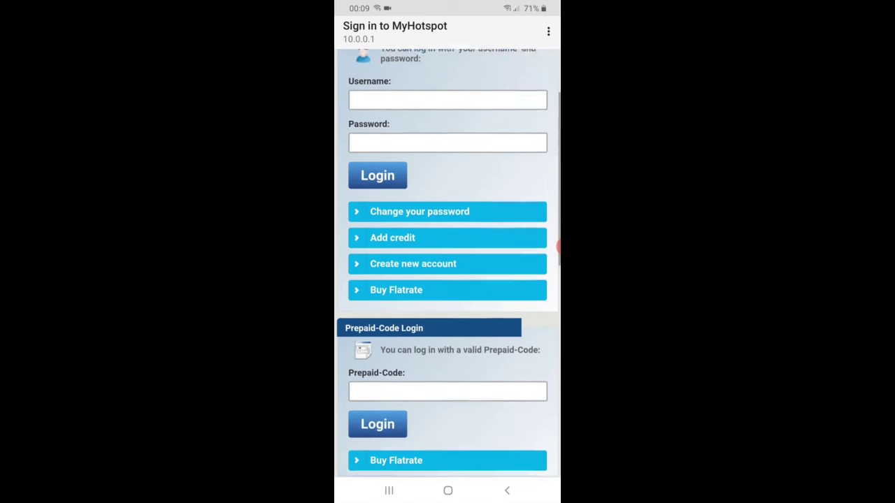
scroll(448, 263, down, 2)
scroll(447, 264, down, 2)
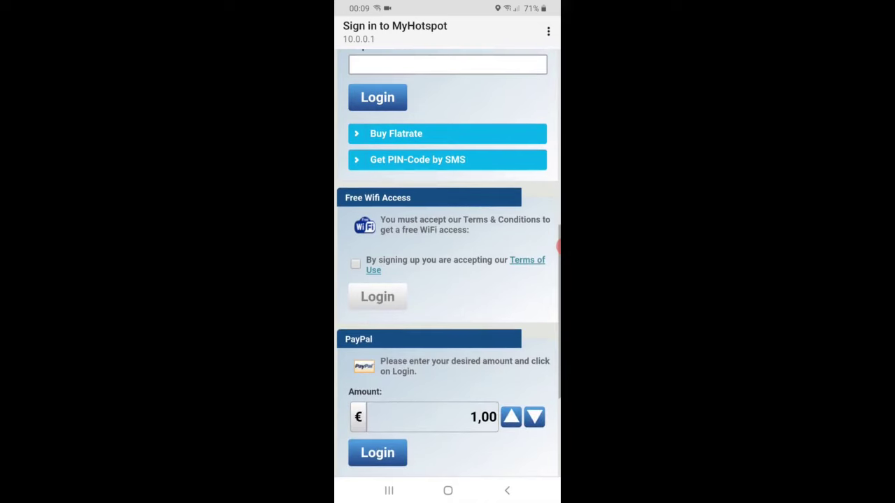
scroll(447, 264, down, 3)
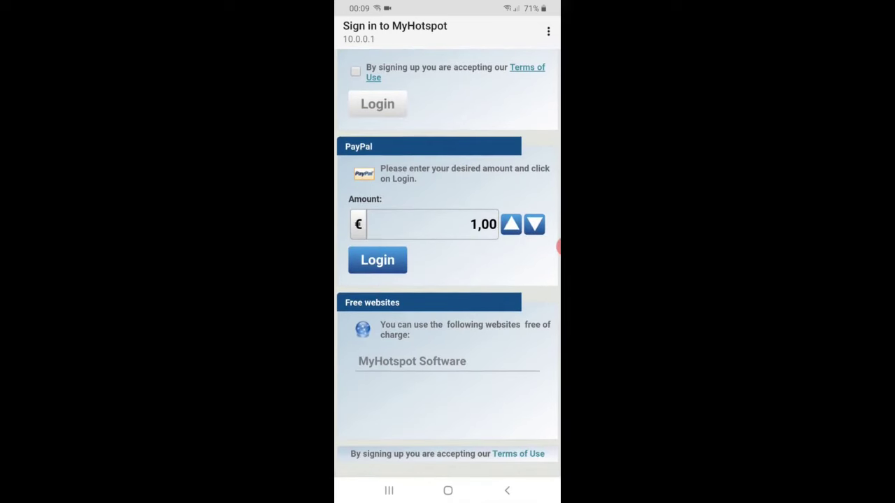
scroll(447, 263, up, 2)
scroll(447, 264, up, 3)
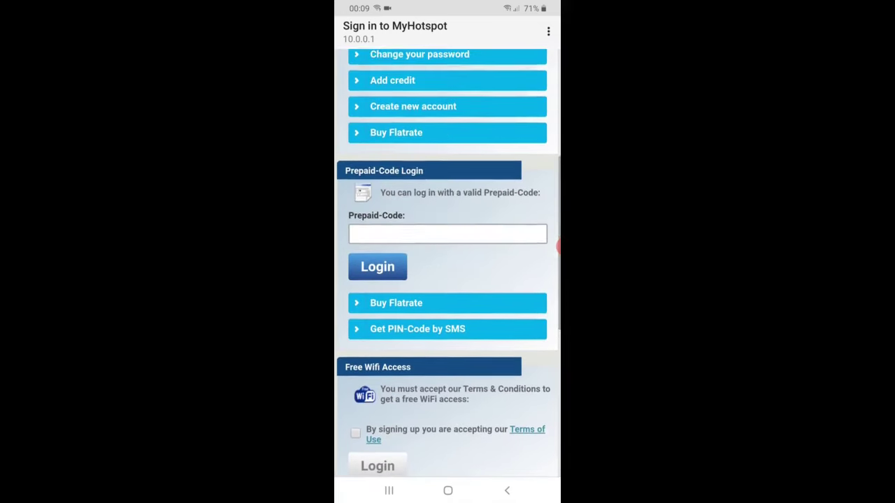
scroll(447, 263, up, 3)
scroll(447, 264, up, 1)
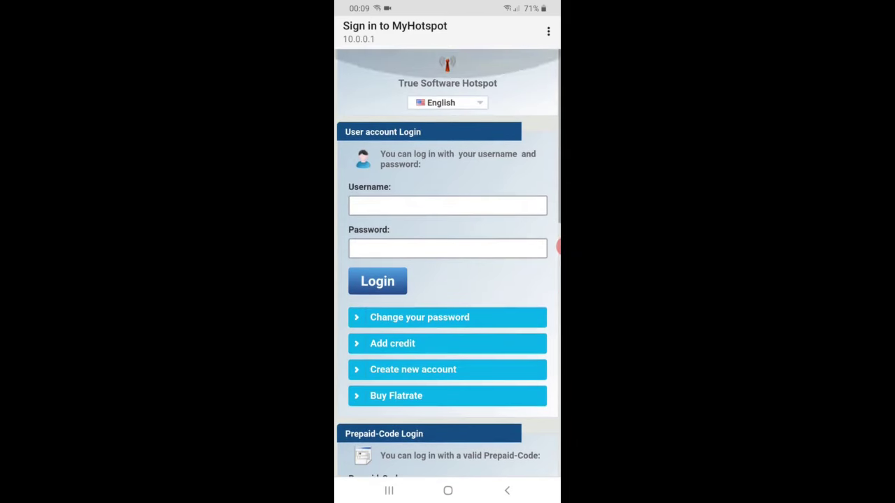
click(447, 103)
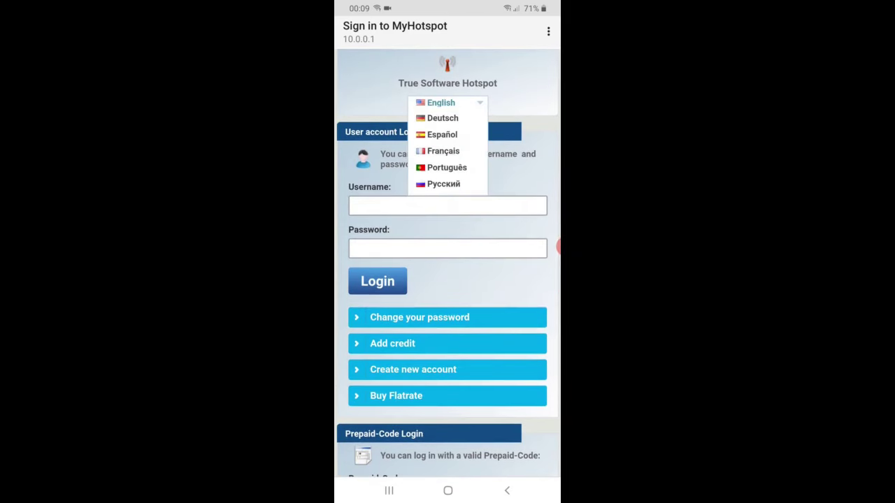
click(444, 184)
scroll(448, 273, down, 3)
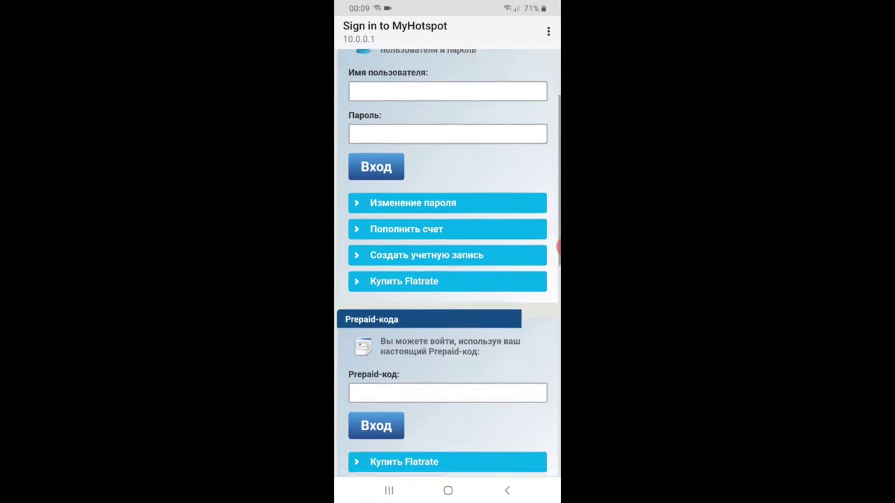
scroll(447, 273, up, 3)
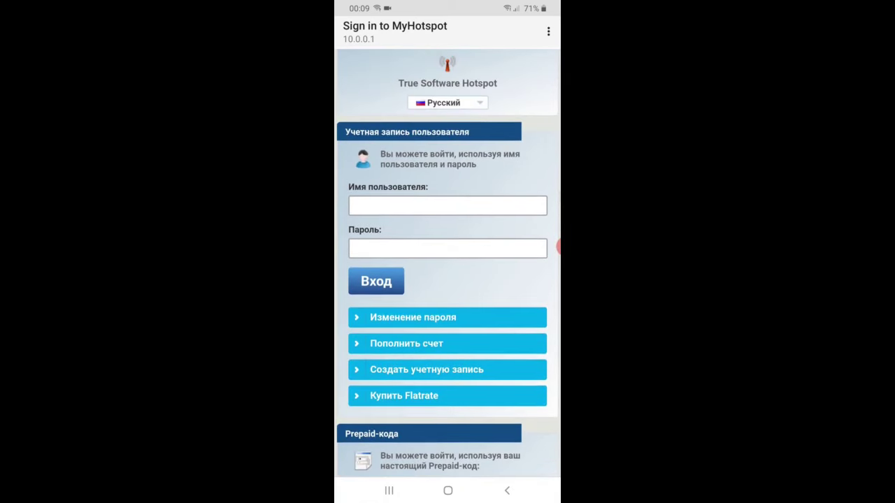
Step: Switch the login page language to Deutsch, then back to English
click(447, 103)
click(442, 119)
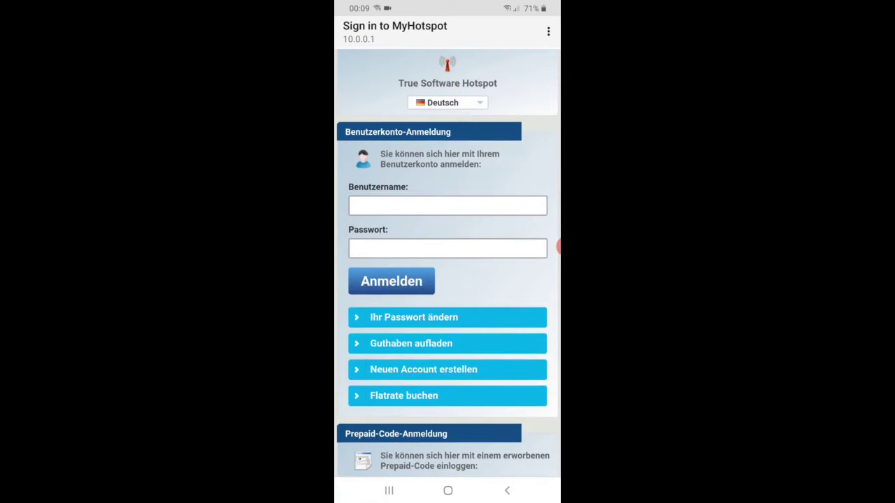
click(448, 102)
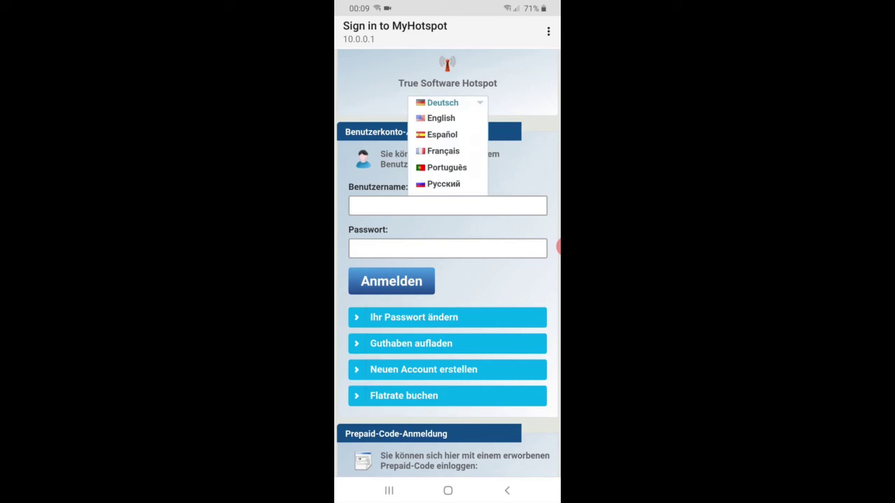
click(441, 118)
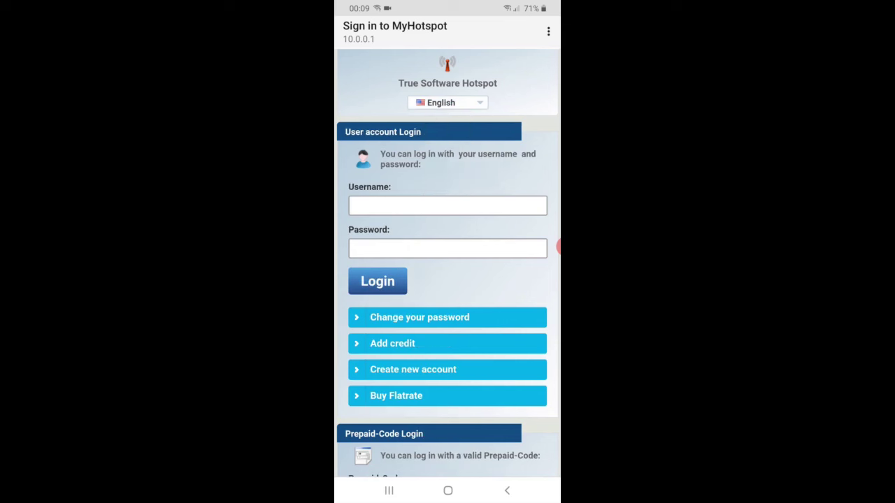
scroll(449, 264, down, 5)
scroll(448, 264, up, 3)
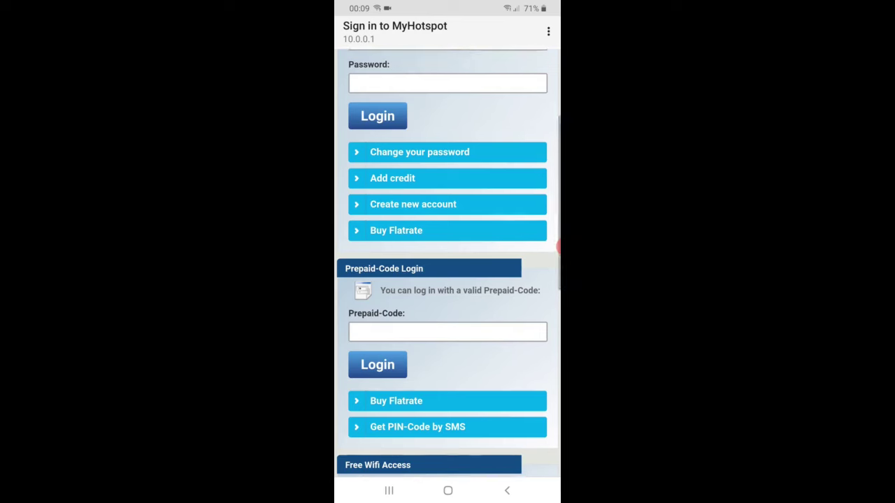
Step: Try signing in with the test user account's username and password
click(448, 133)
key(Tab)
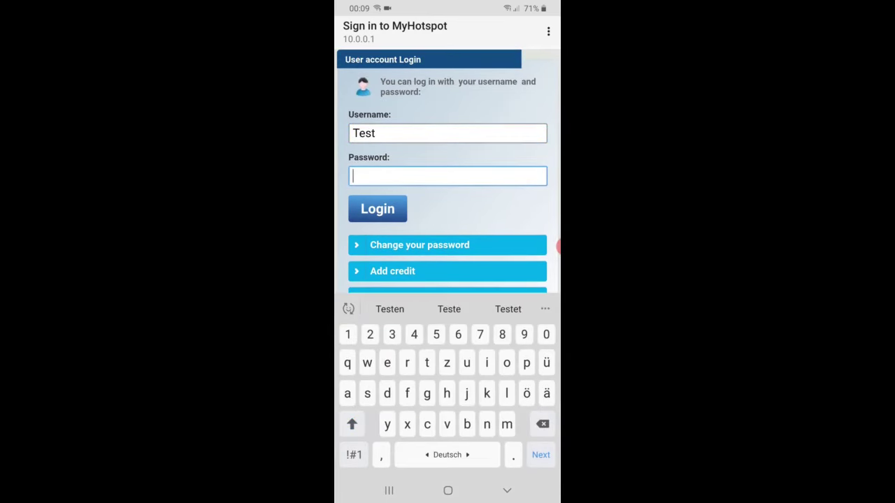
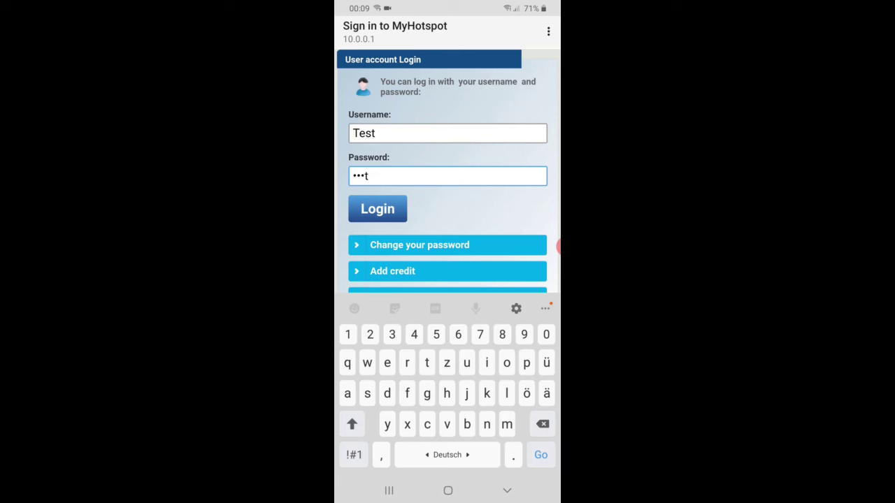
click(378, 208)
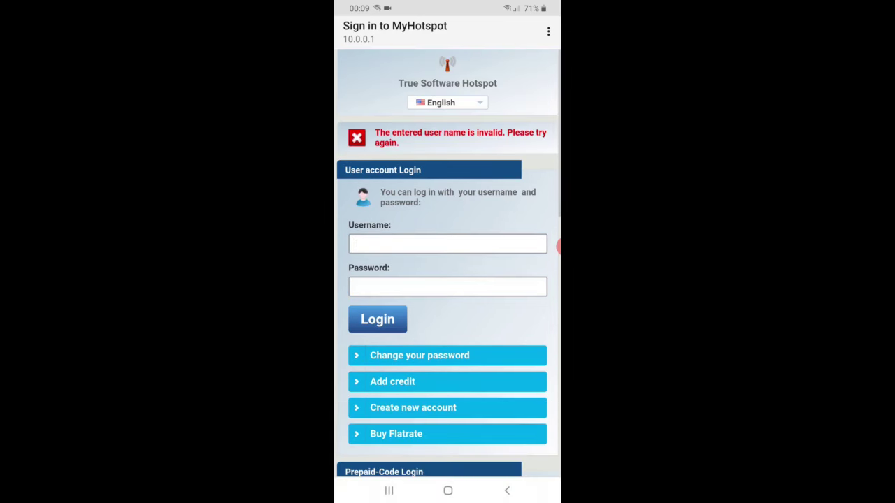
Step: Accept the Terms of Use and log on through Free Wifi Access instead
scroll(447, 263, down, 5)
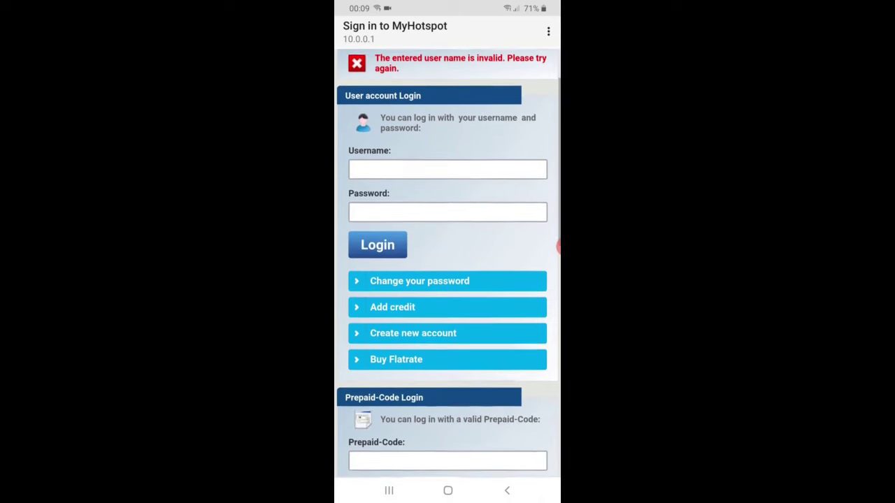
scroll(447, 263, down, 4)
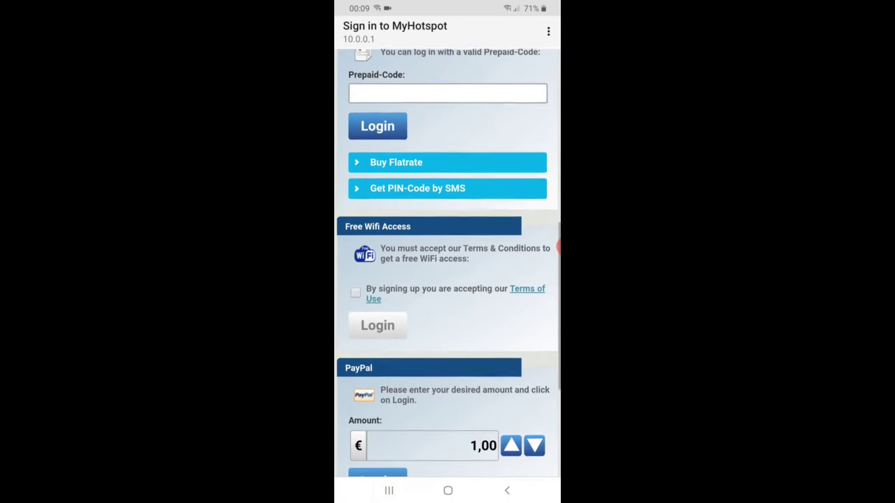
scroll(447, 263, down, 3)
scroll(448, 263, down, 2)
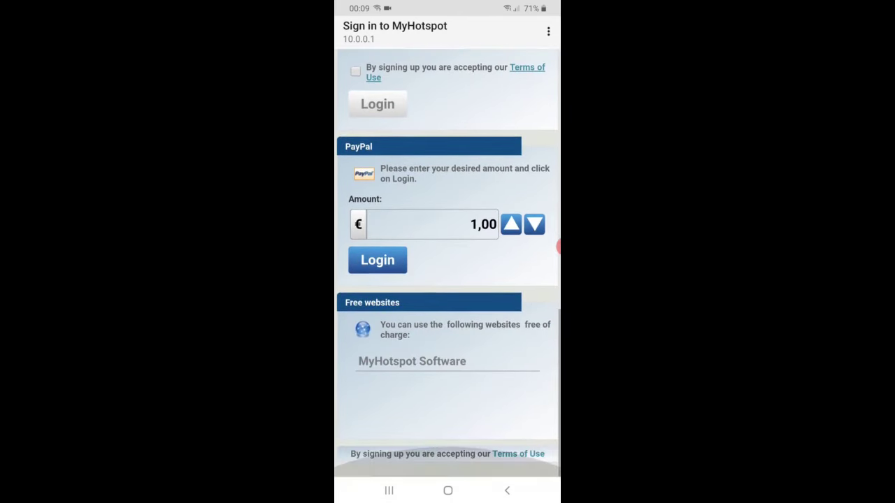
scroll(447, 263, up, 2)
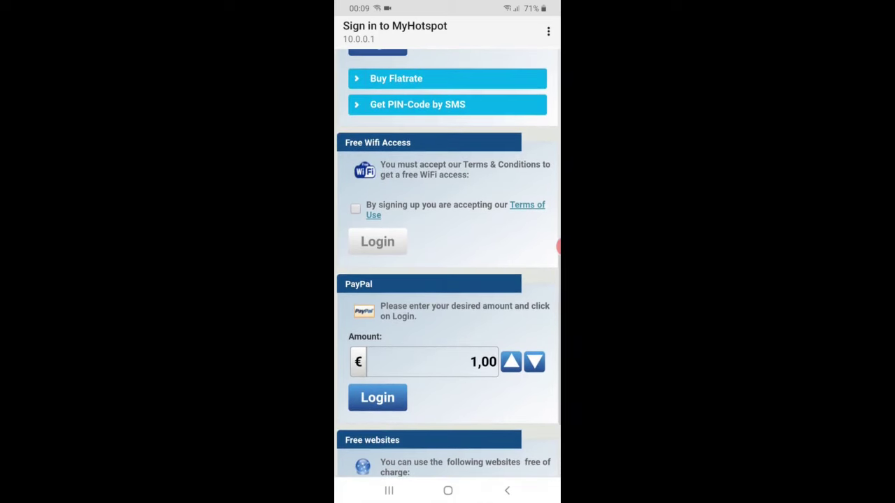
click(356, 208)
click(377, 241)
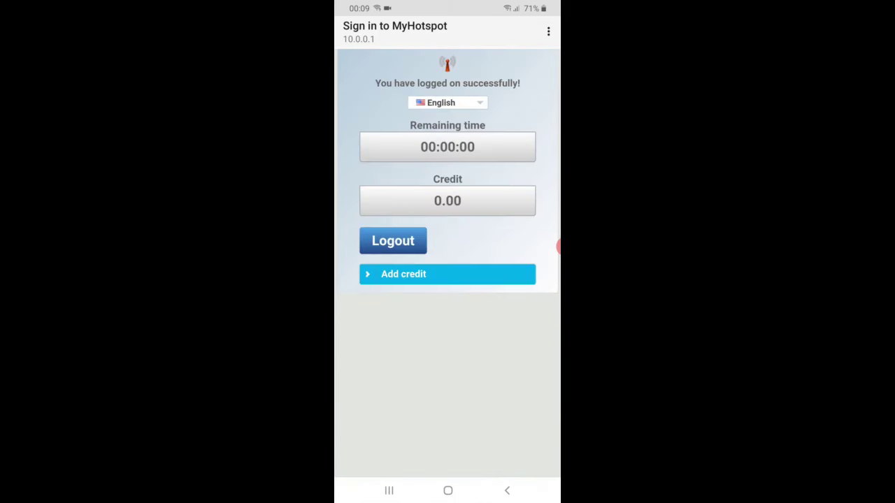
key(Escape)
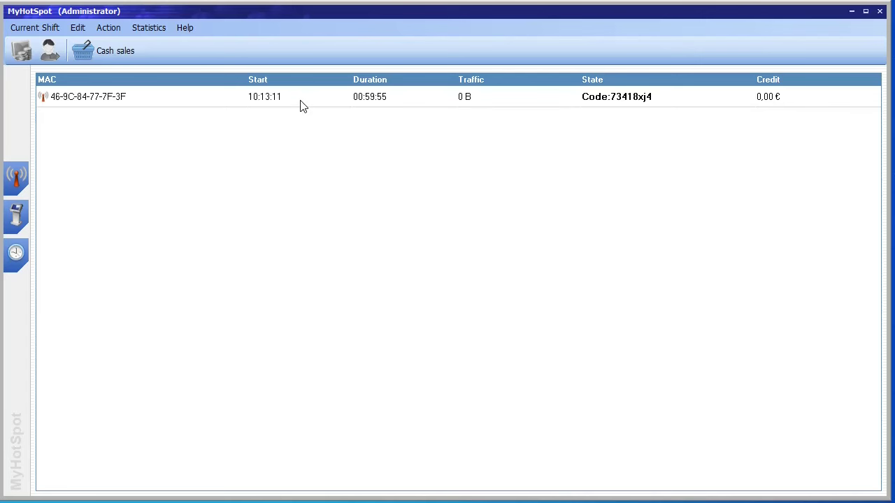
Step: Deposit 10,00 € cash onto the connected phone's session and book it
click(301, 101)
right_click(301, 102)
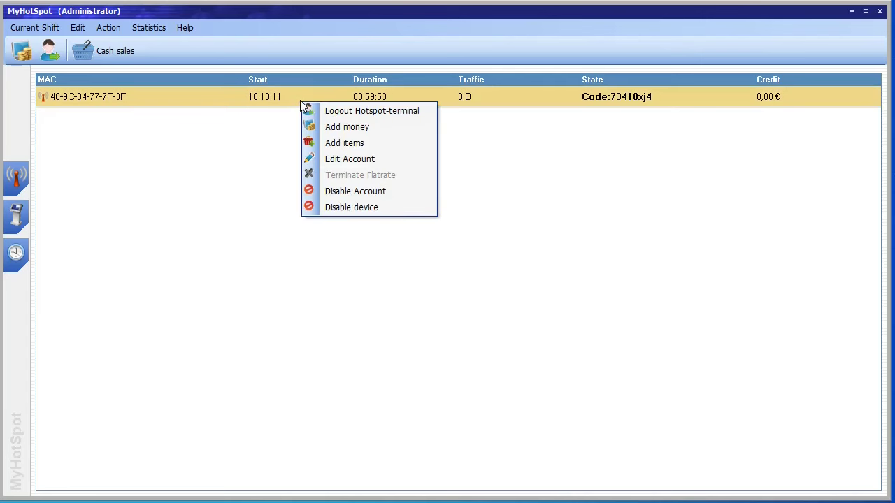
click(370, 132)
click(347, 117)
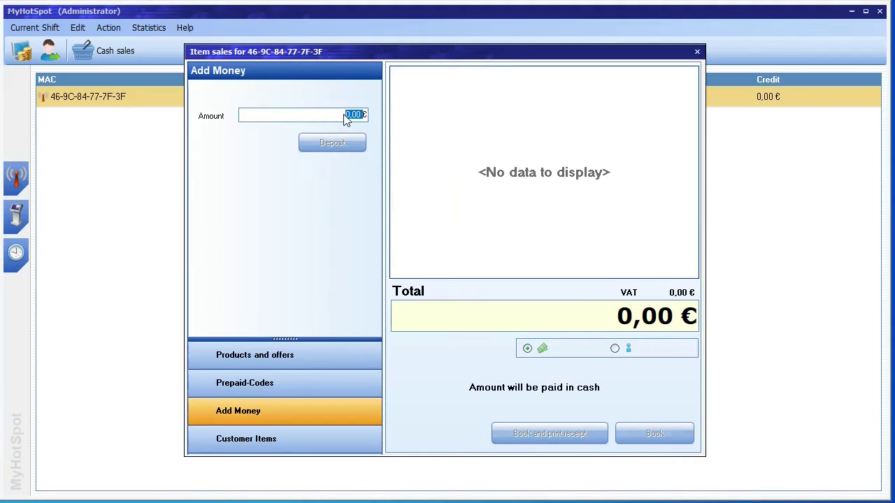
text(10€)
click(334, 149)
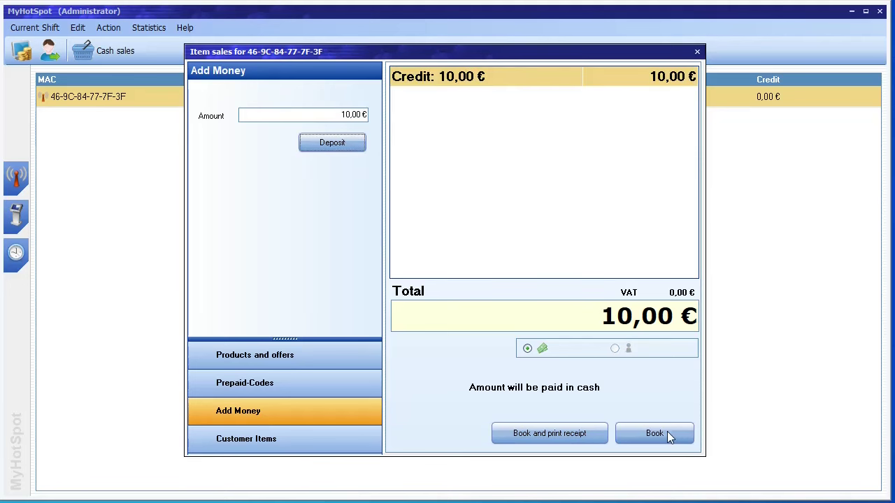
click(668, 435)
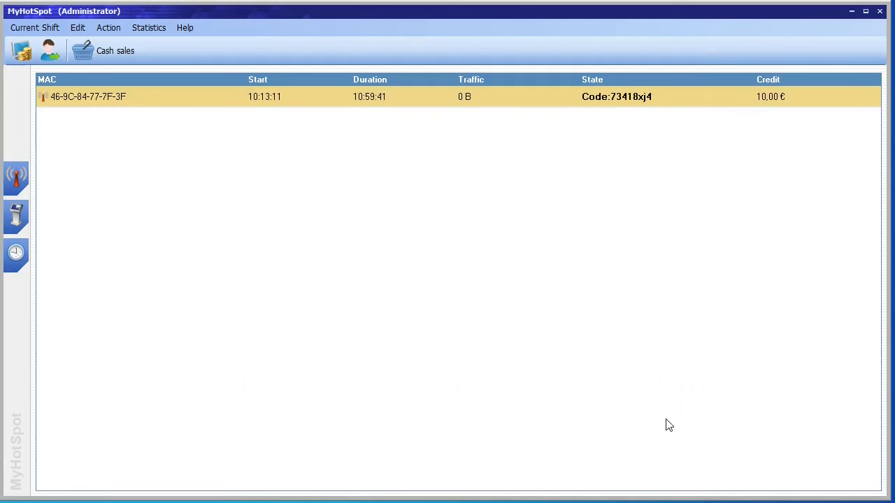
Step: Sell one Cola, two Fanta and one Coffee (3,80 €) to the session, paid from its balance
right_click(289, 101)
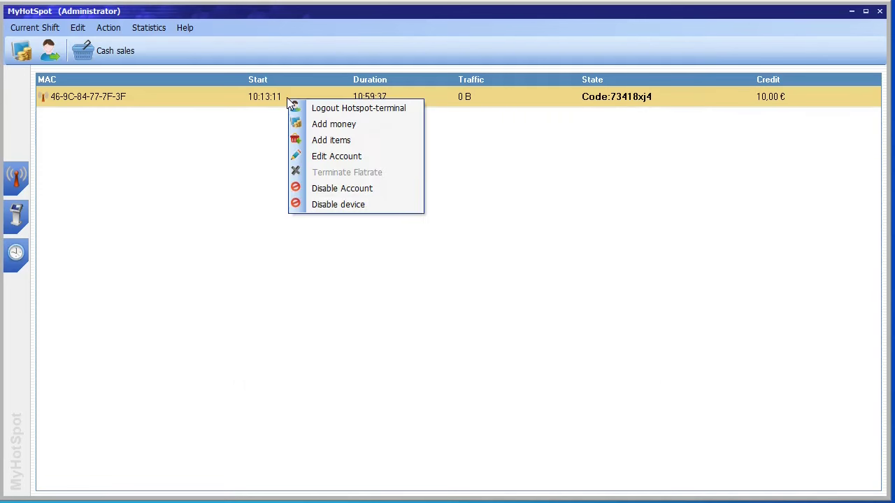
click(334, 144)
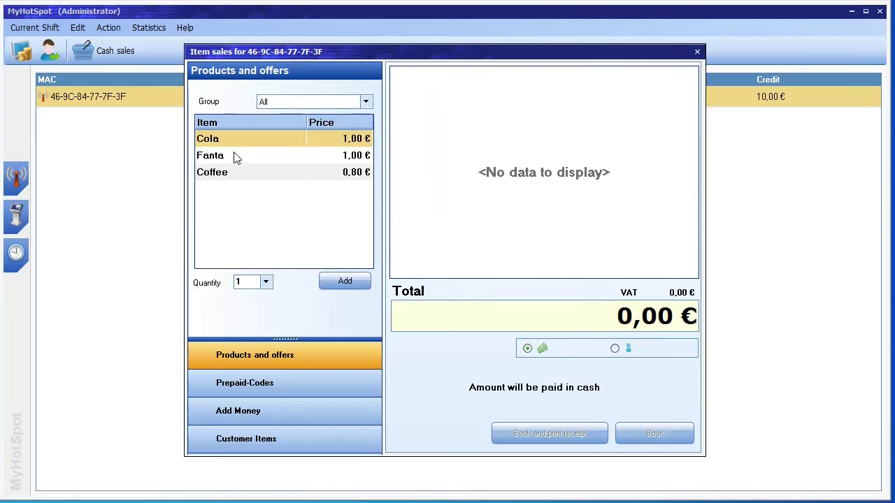
click(340, 286)
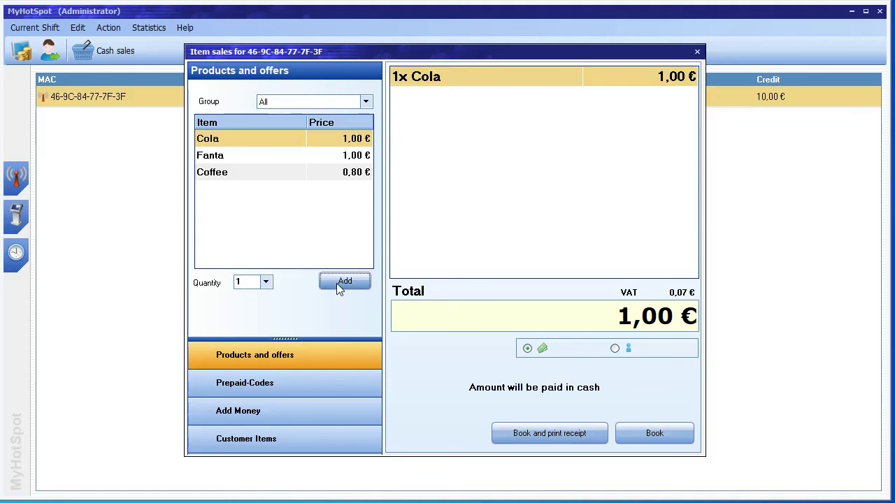
click(236, 156)
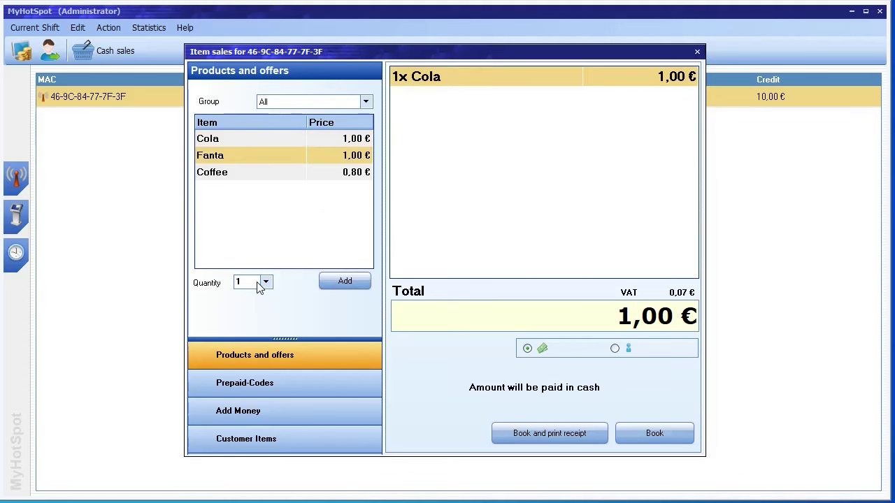
text(2)
click(337, 283)
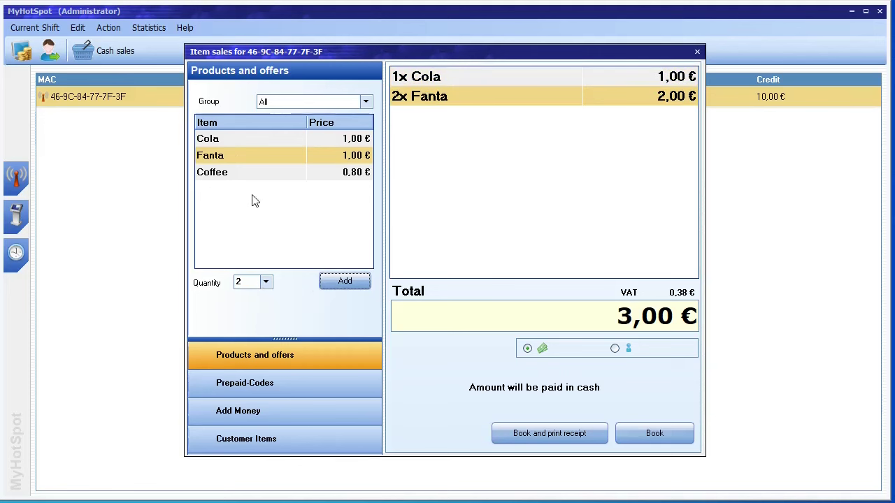
click(245, 175)
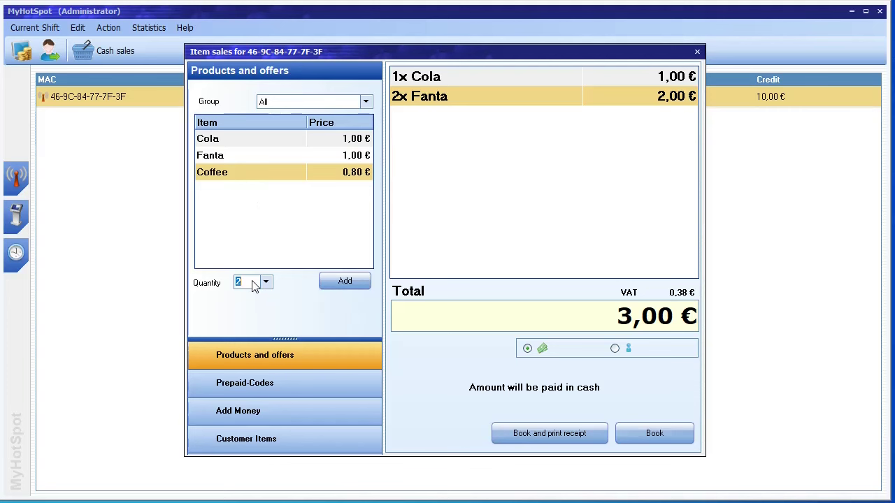
click(343, 281)
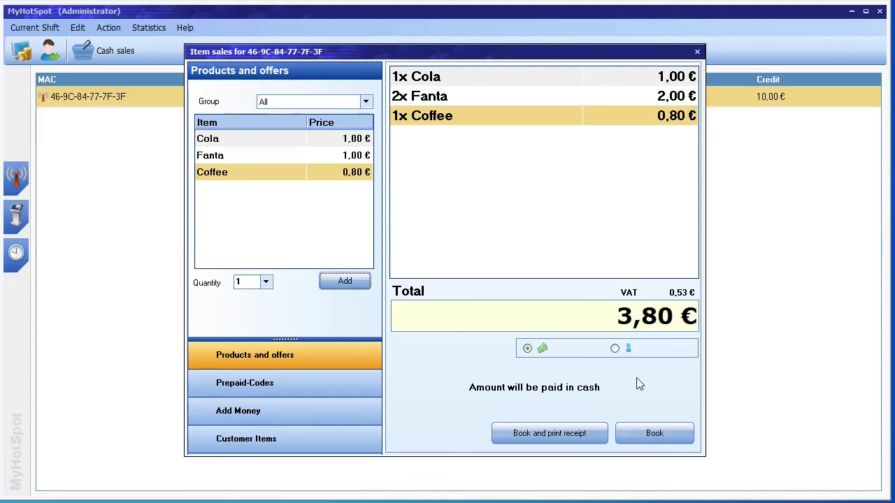
click(615, 349)
click(668, 439)
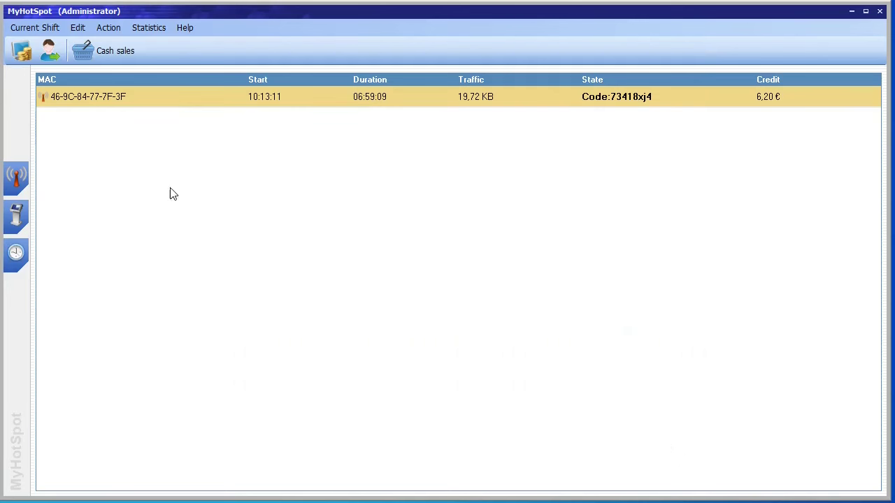
Step: Review the Default tariff's Price adjustement, Traffic rate and Test tabs, then cancel the editor
click(79, 28)
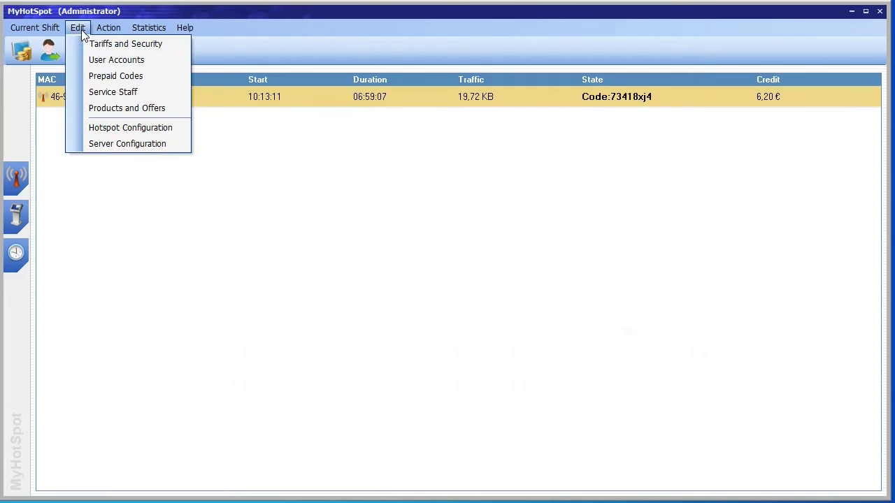
click(105, 43)
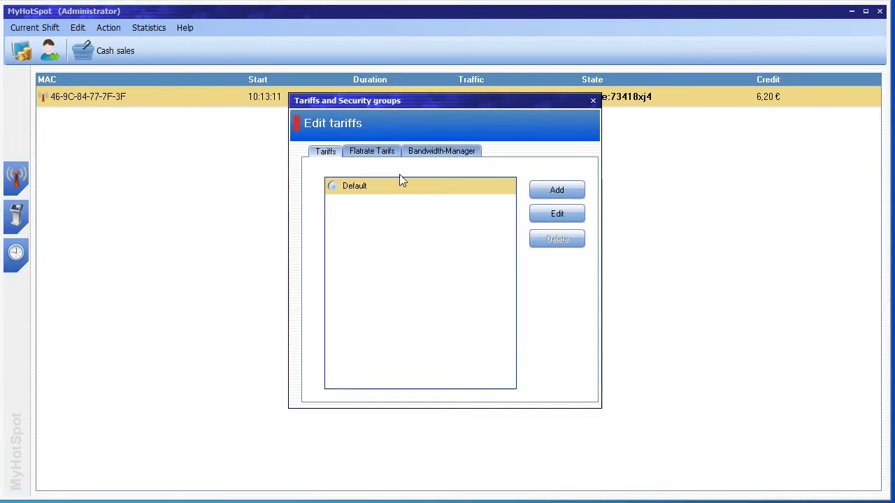
double_click(379, 191)
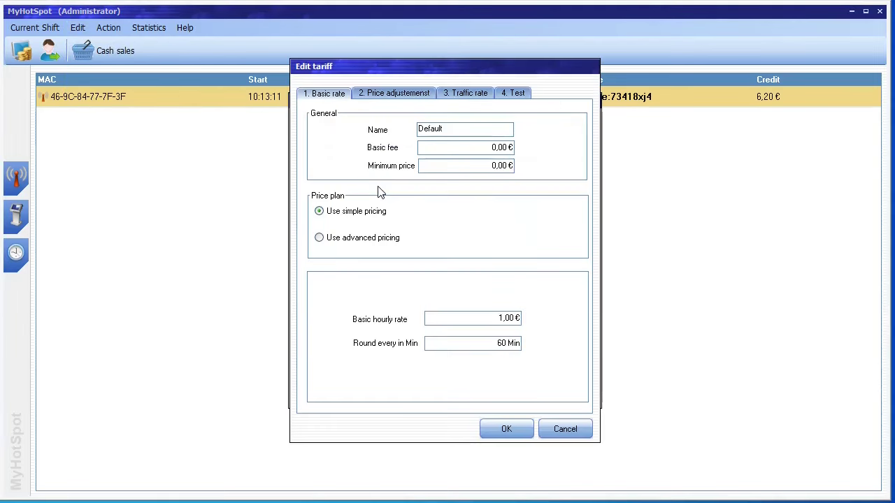
click(399, 96)
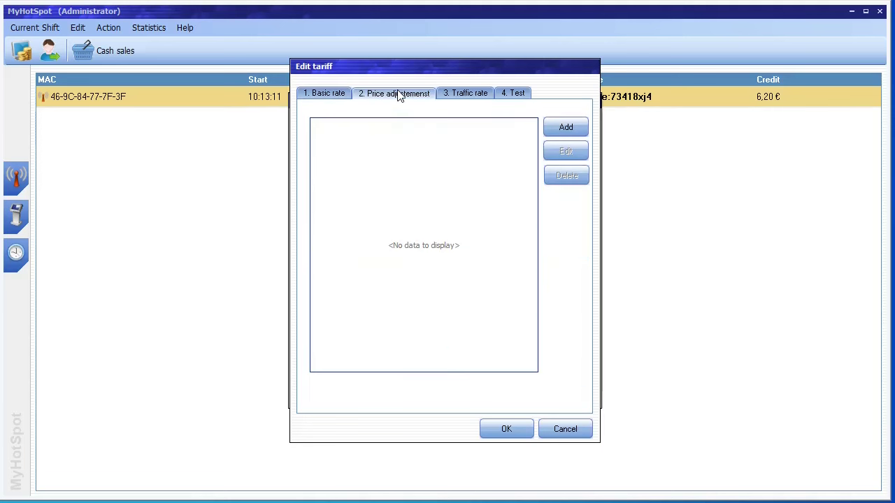
click(453, 95)
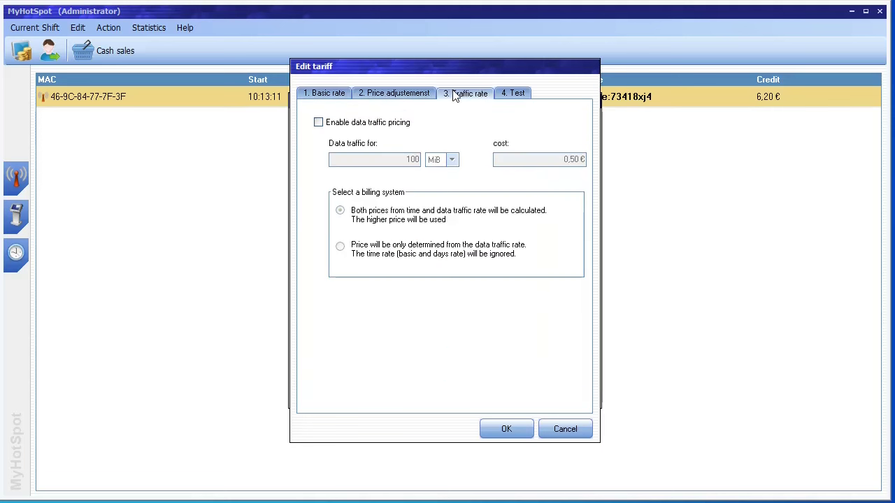
click(509, 94)
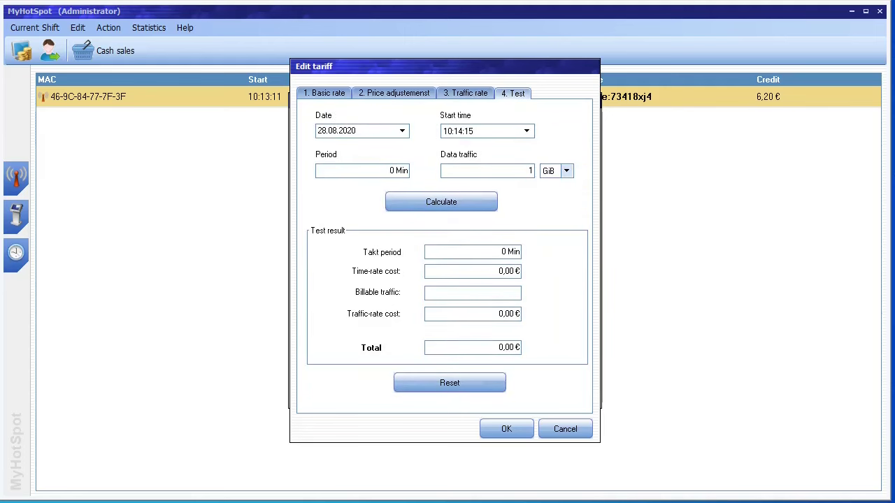
click(563, 433)
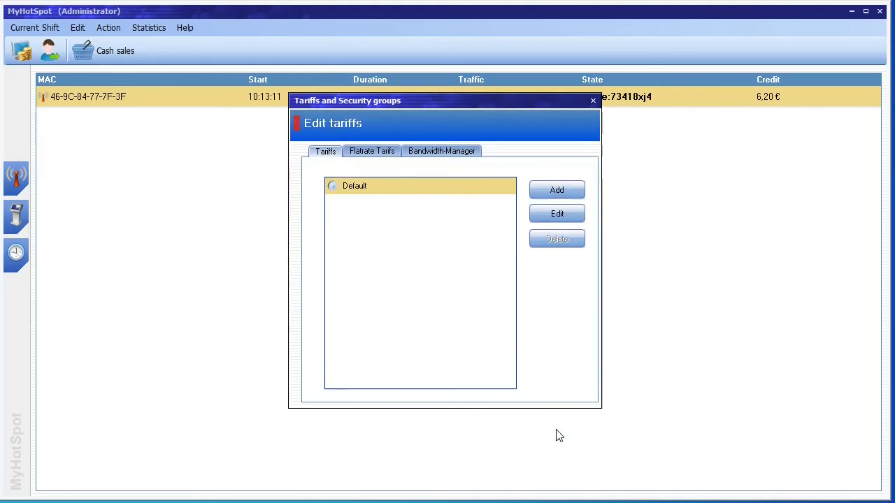
Step: Open the DayTicket flatrate tariff from the Flatrate Tarifs list and close it unchanged
click(392, 153)
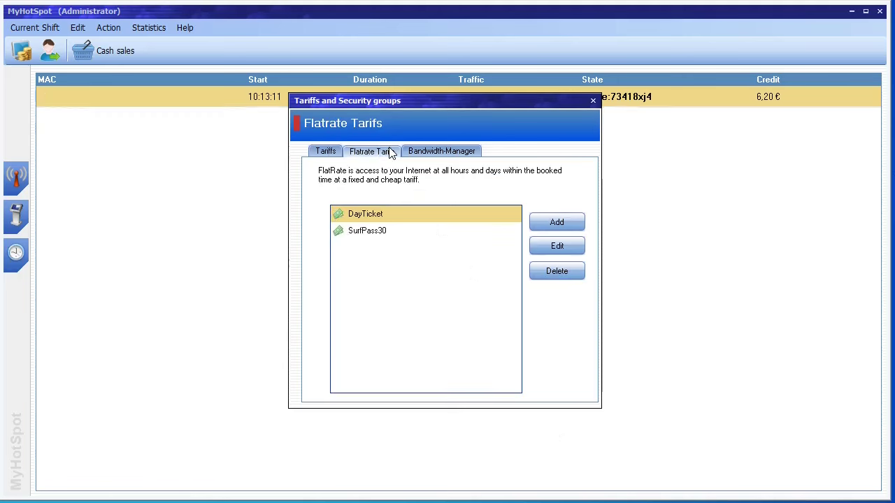
double_click(390, 213)
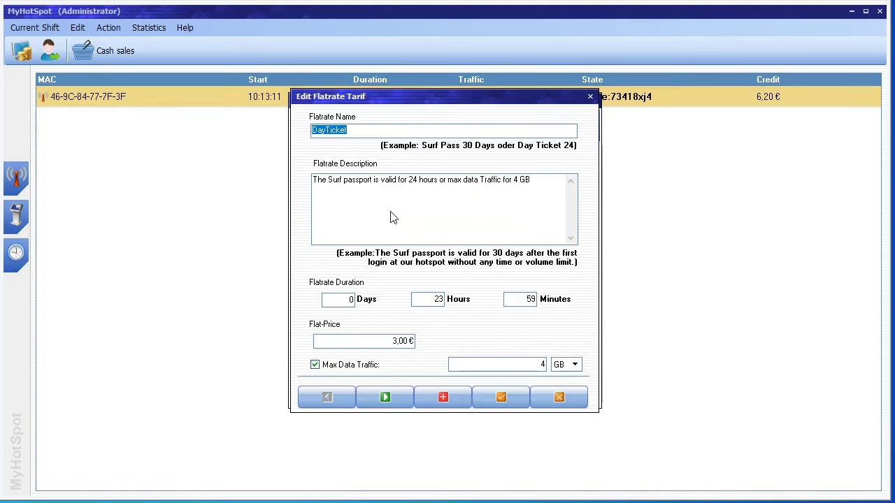
click(591, 99)
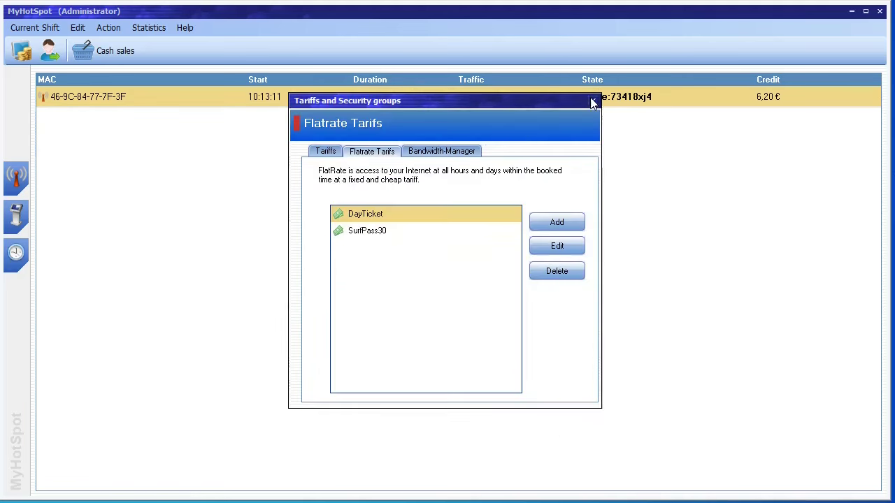
click(468, 151)
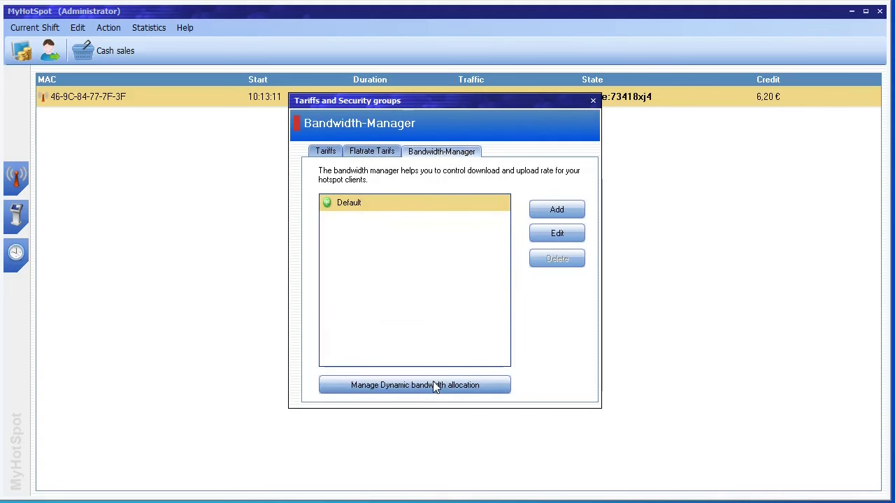
Step: Enable a 1 Mbit/s download rate limit on the Default bandwidth profile
click(435, 385)
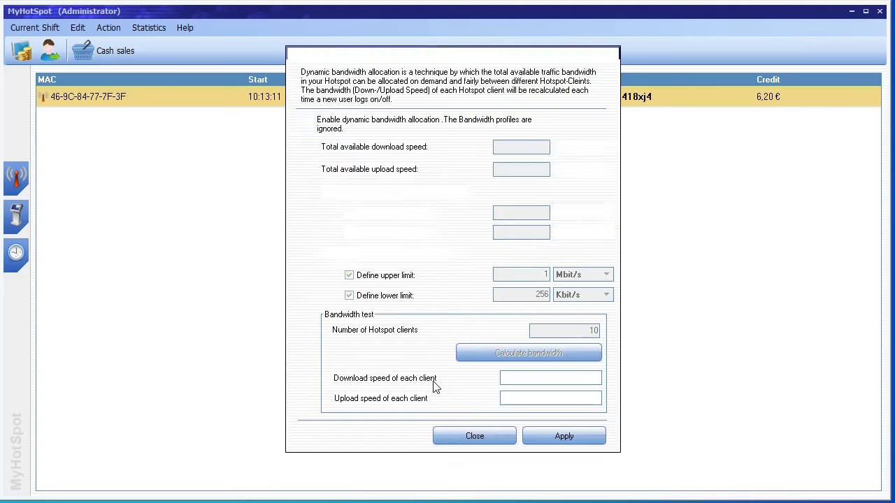
click(612, 54)
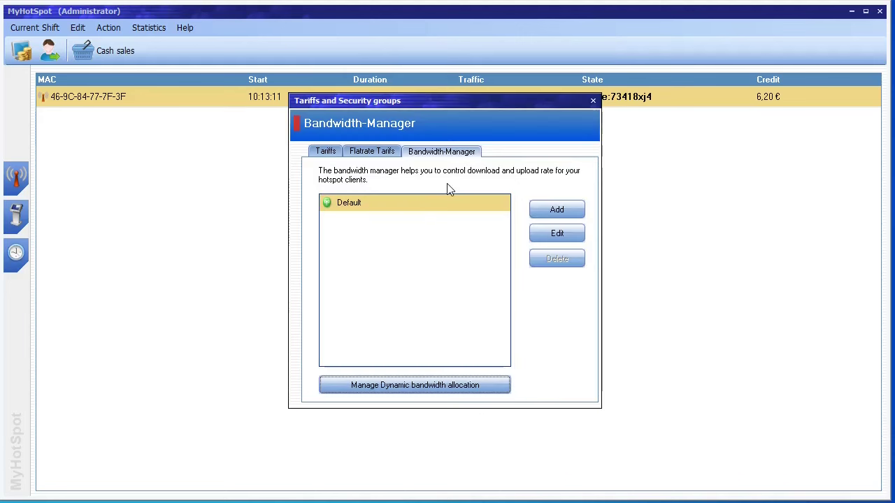
click(557, 233)
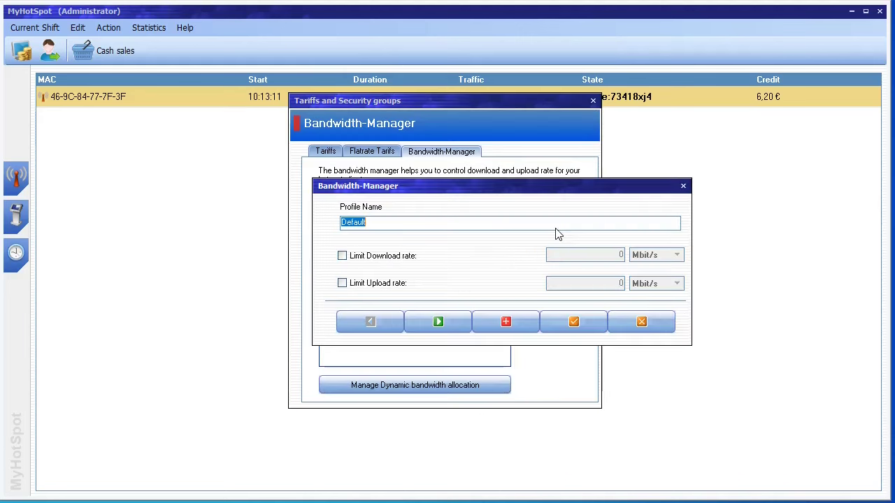
click(404, 258)
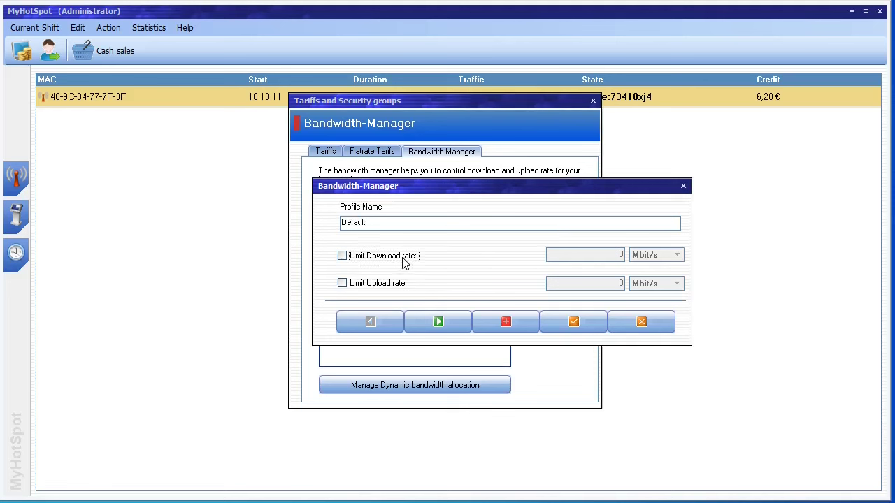
click(618, 256)
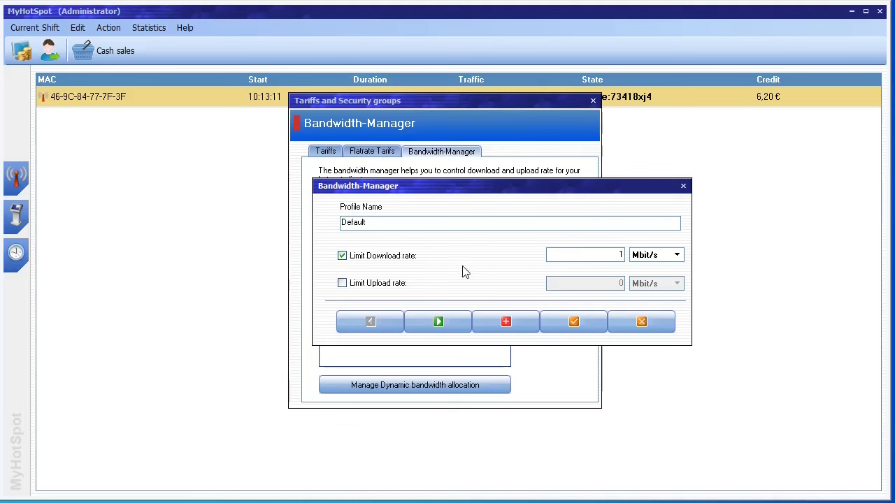
Step: Limit the Default profile's upload rate to 500 Kbit/s, save it, and close the tariffs window
click(391, 286)
click(600, 284)
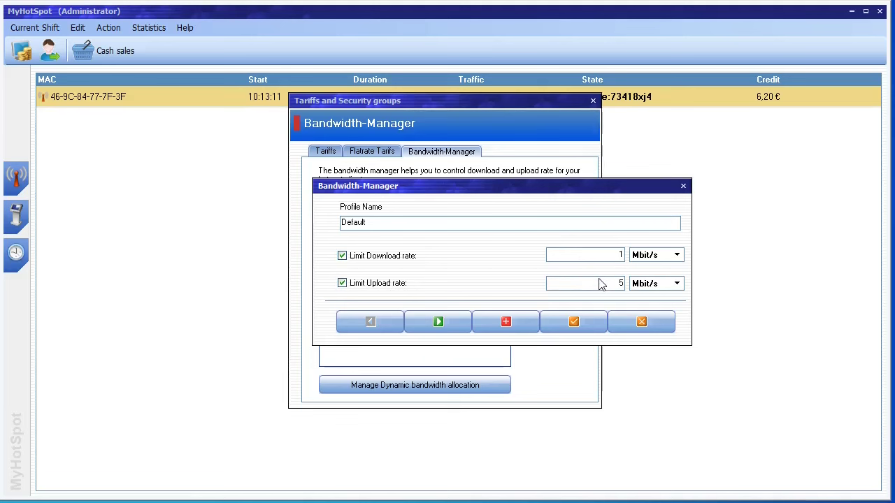
text(500)
click(675, 284)
scroll(677, 298, up, 2)
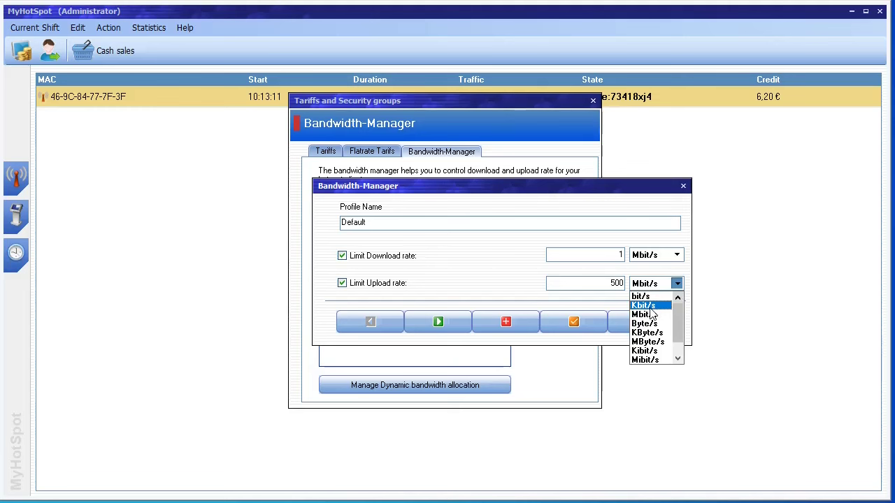
click(650, 308)
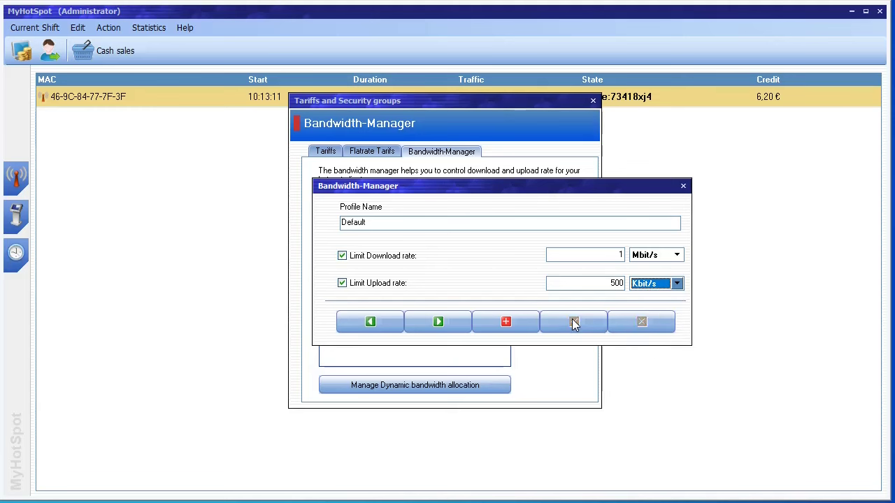
click(684, 186)
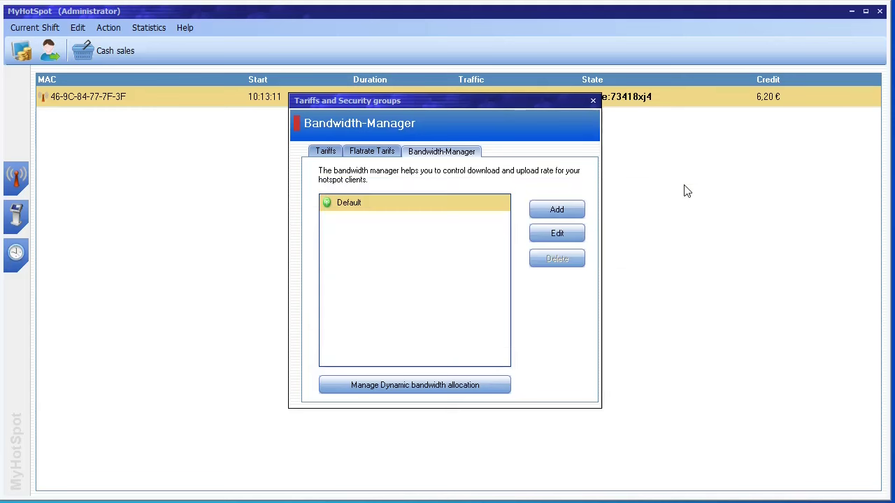
click(593, 102)
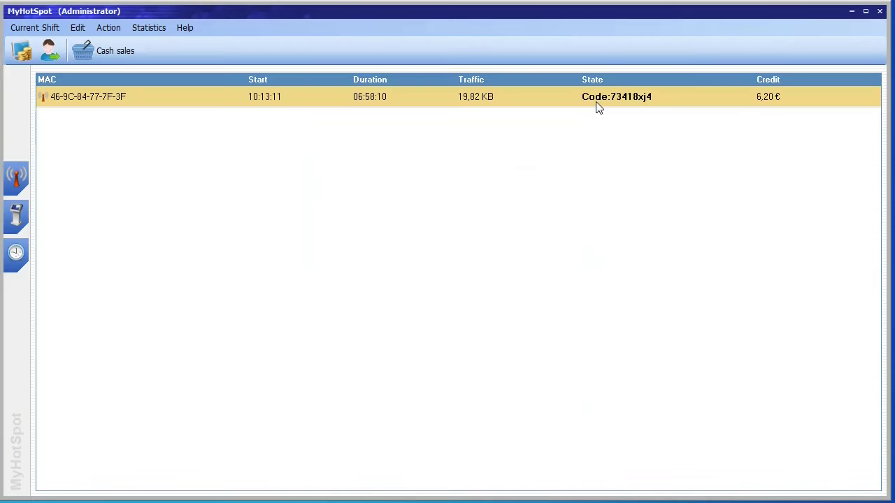
Step: Preview the cash report, then close it
click(154, 30)
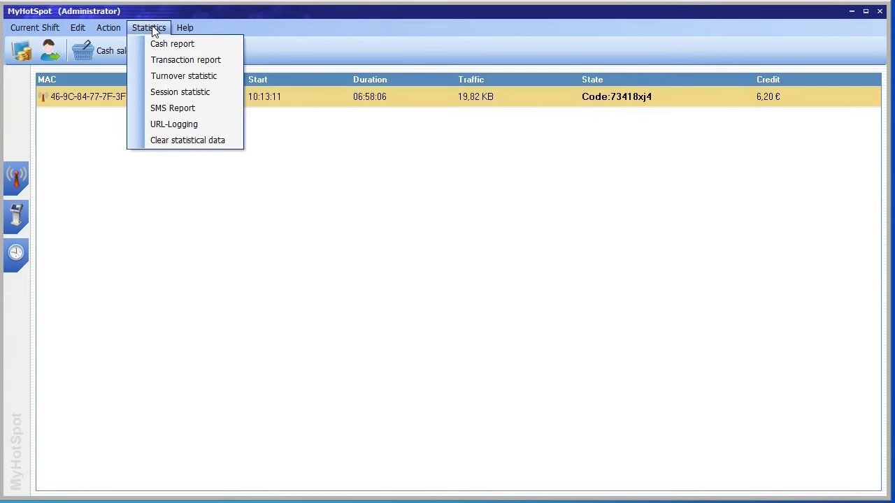
click(161, 44)
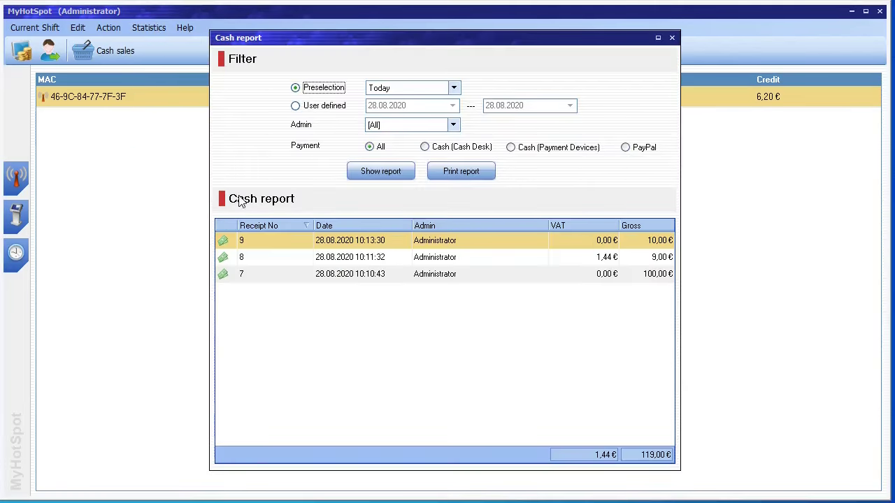
click(385, 172)
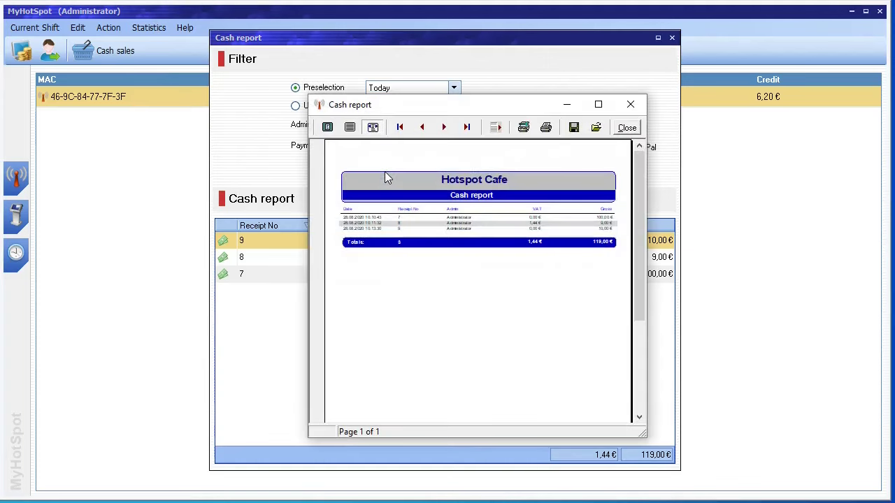
click(635, 105)
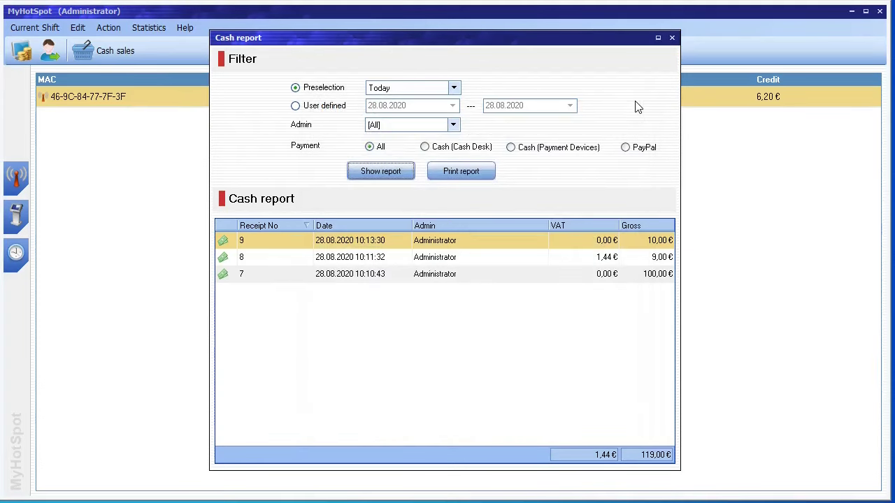
click(671, 37)
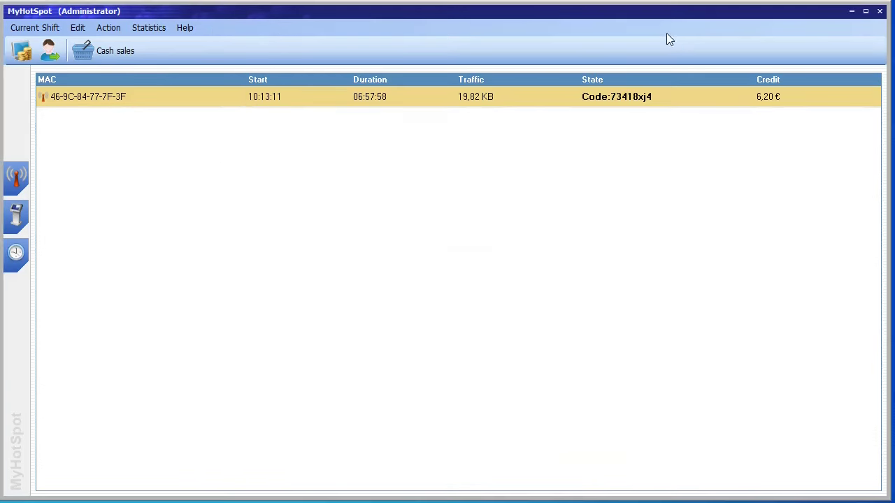
Step: Preview the transaction report, then close it
click(161, 28)
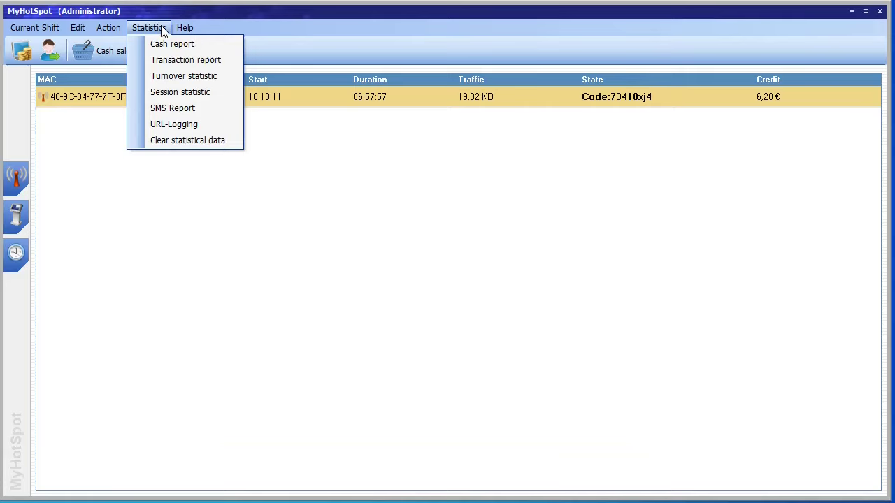
click(183, 58)
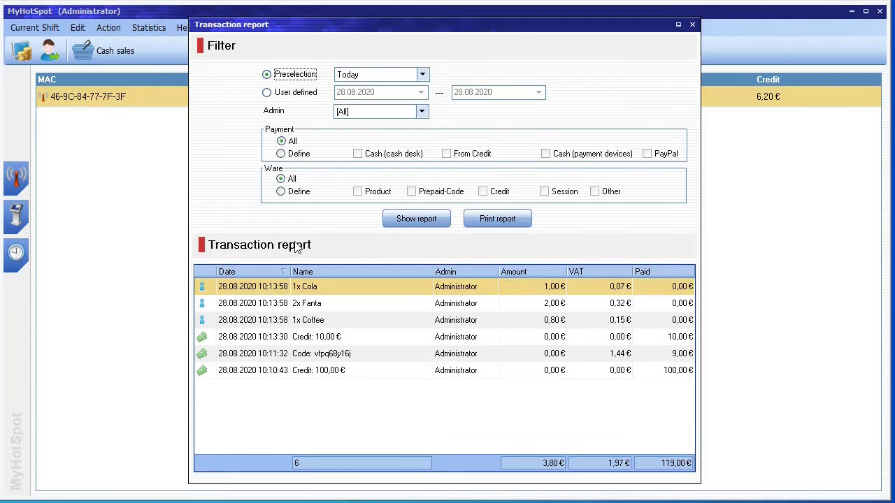
click(417, 219)
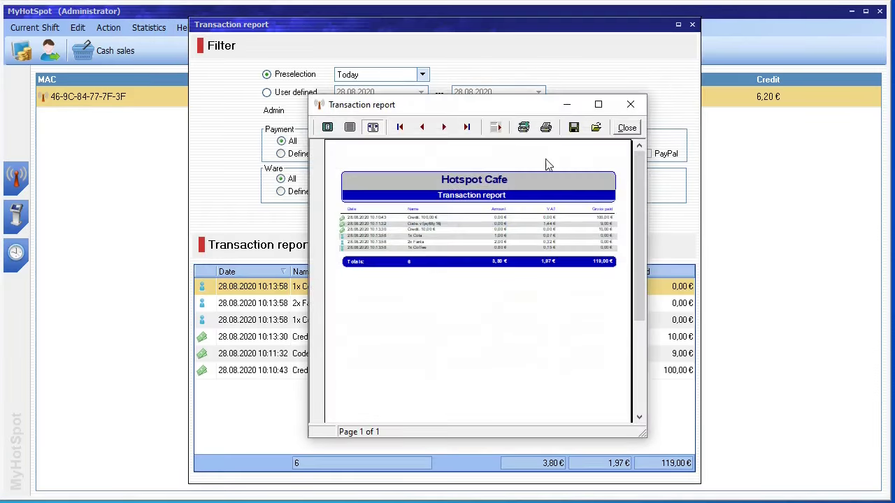
click(630, 106)
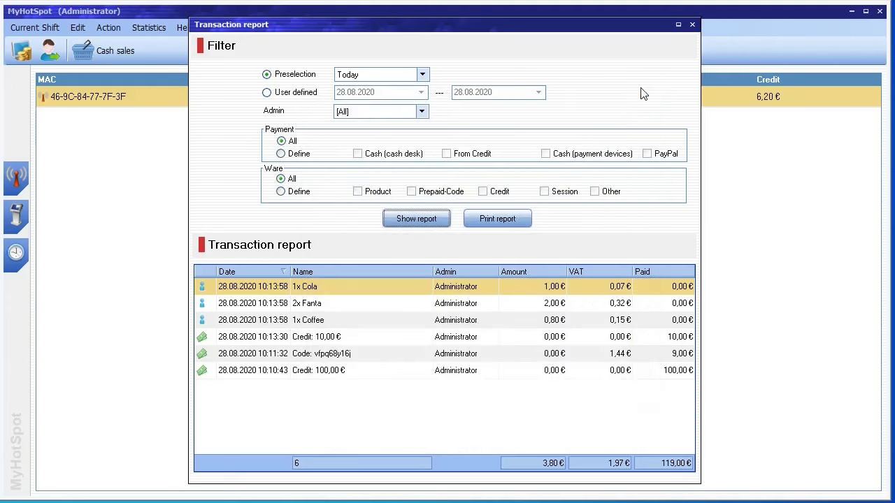
click(693, 26)
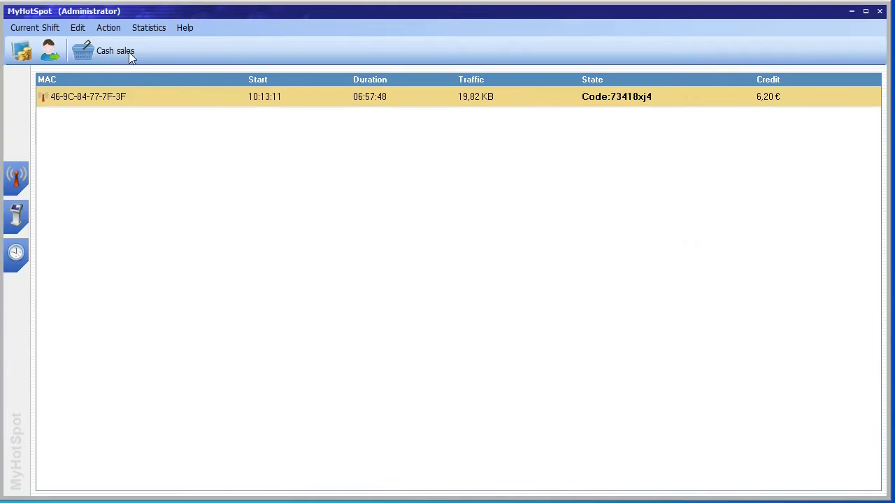
Step: Preview today's Days statistic (3 entries, 119,00 €) from the turnover statistic and close it
click(157, 29)
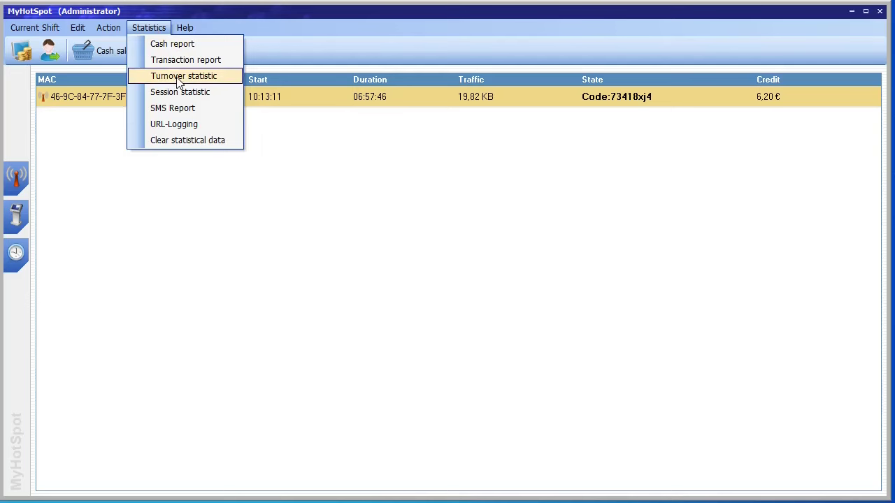
click(179, 79)
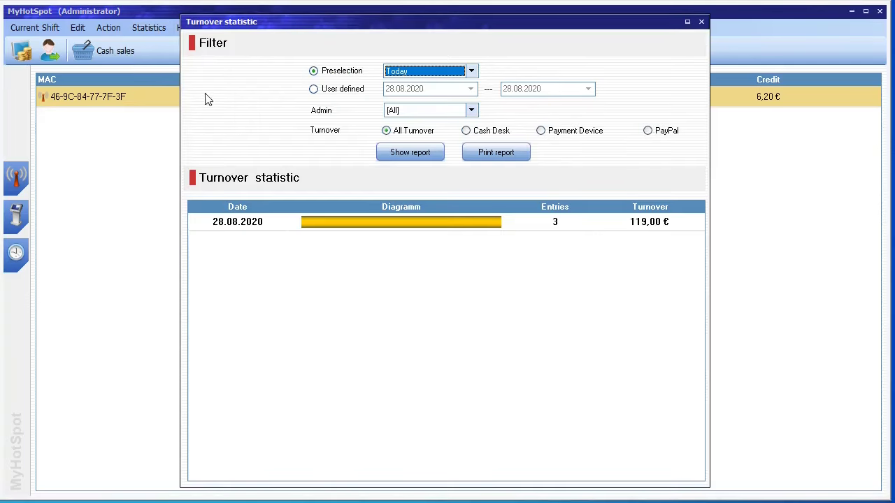
click(407, 156)
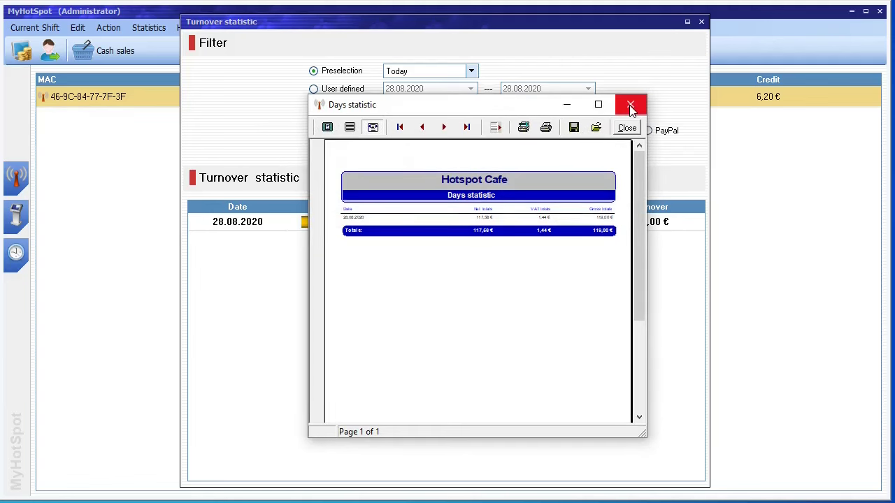
click(630, 107)
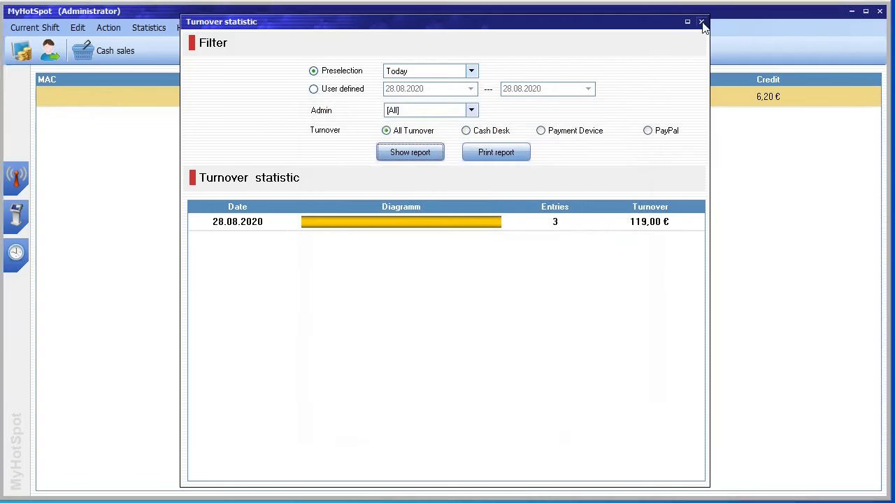
click(701, 22)
click(154, 33)
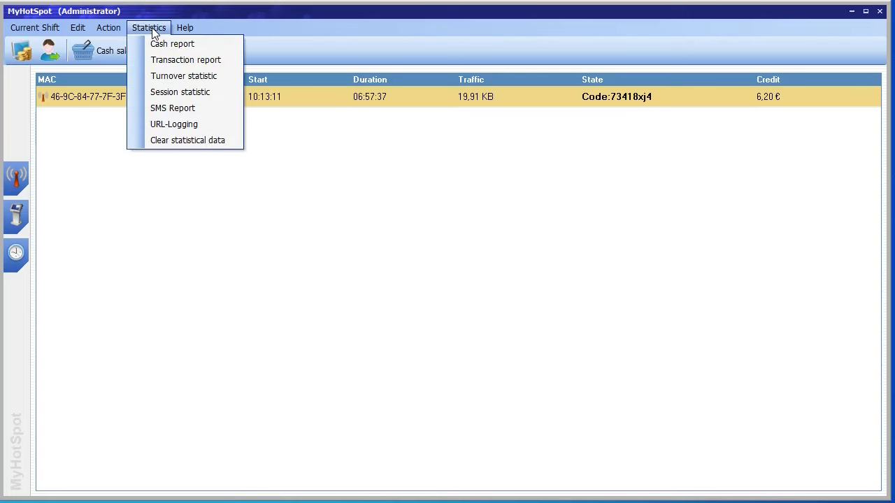
Step: View the session statistic with the Total preselection, showing two sessions totalling 2,00 €
click(175, 92)
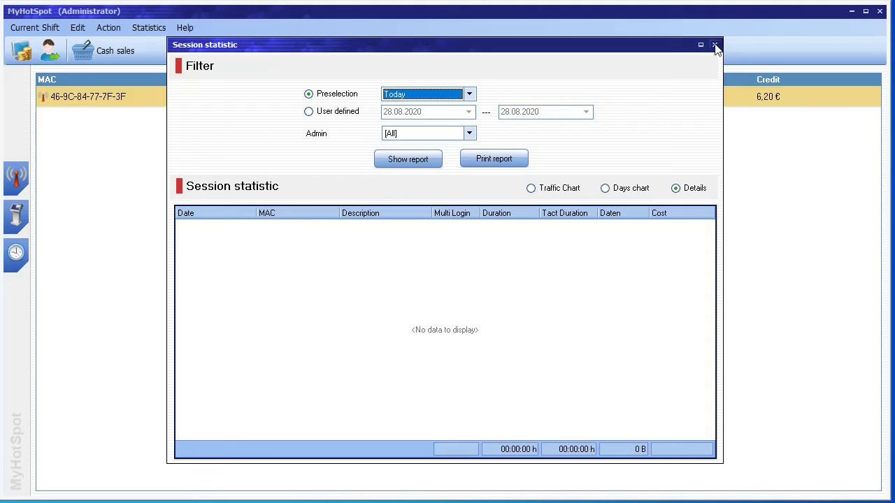
click(423, 95)
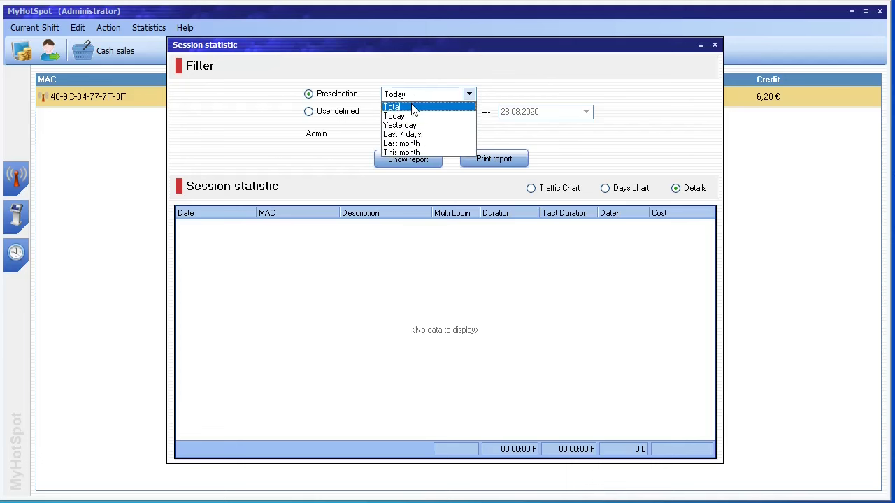
click(414, 108)
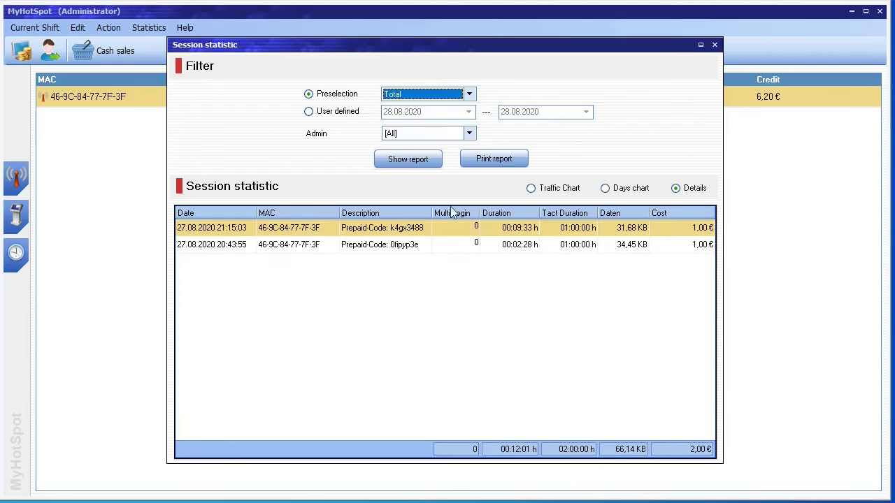
click(715, 44)
Step: Open Clear statistical data and close it without executing
click(154, 32)
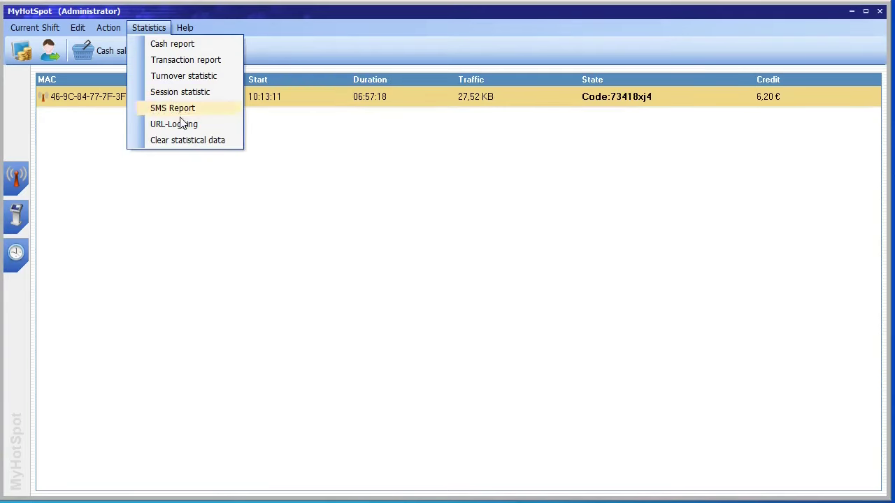
click(187, 141)
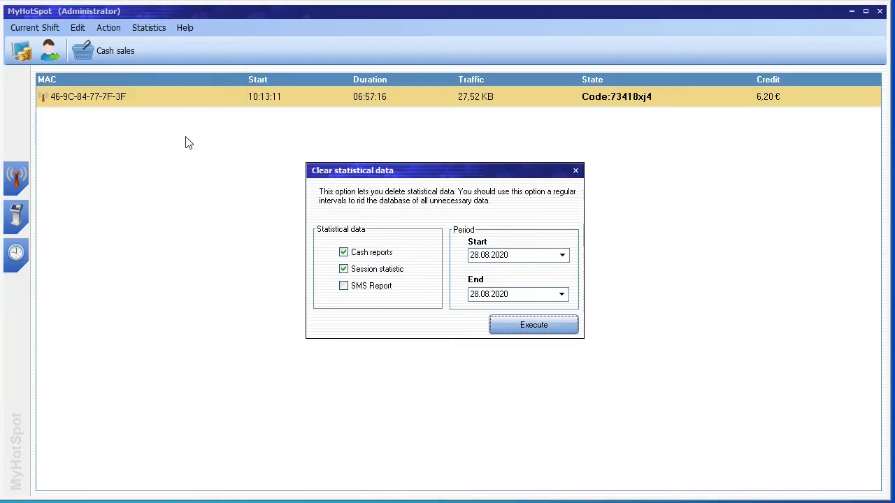
click(576, 171)
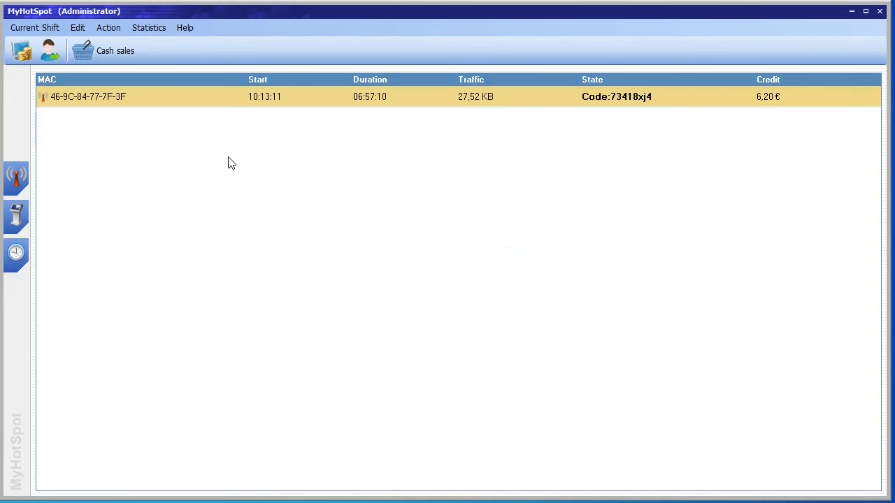
right_click(277, 101)
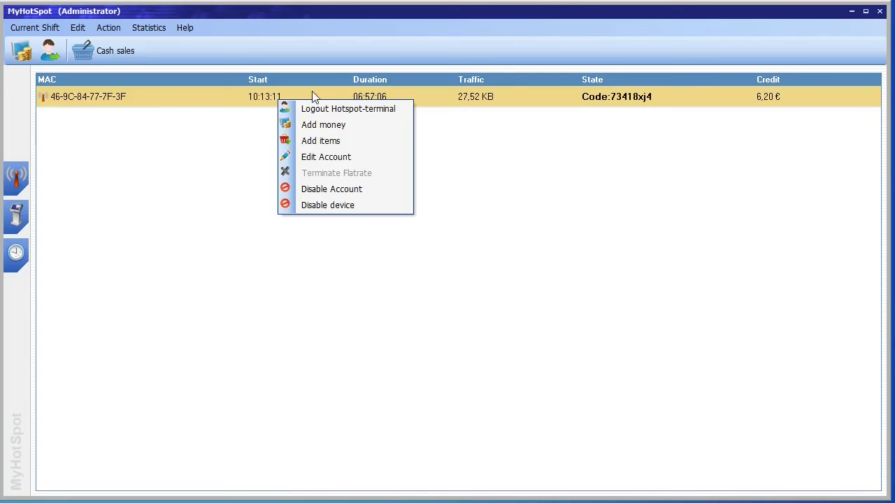
click(359, 156)
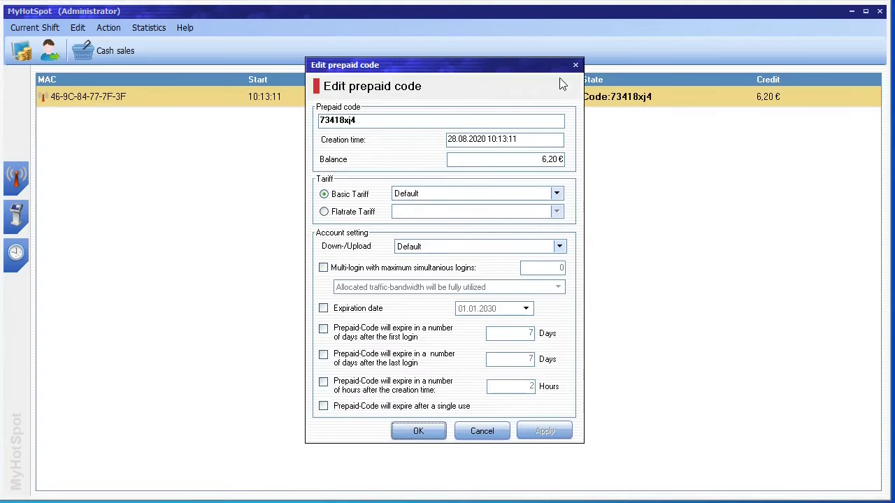
click(576, 65)
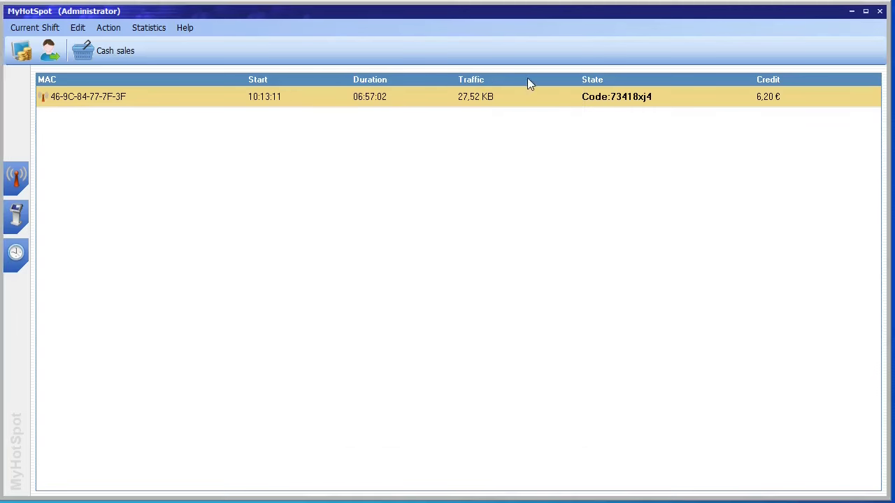
right_click(388, 103)
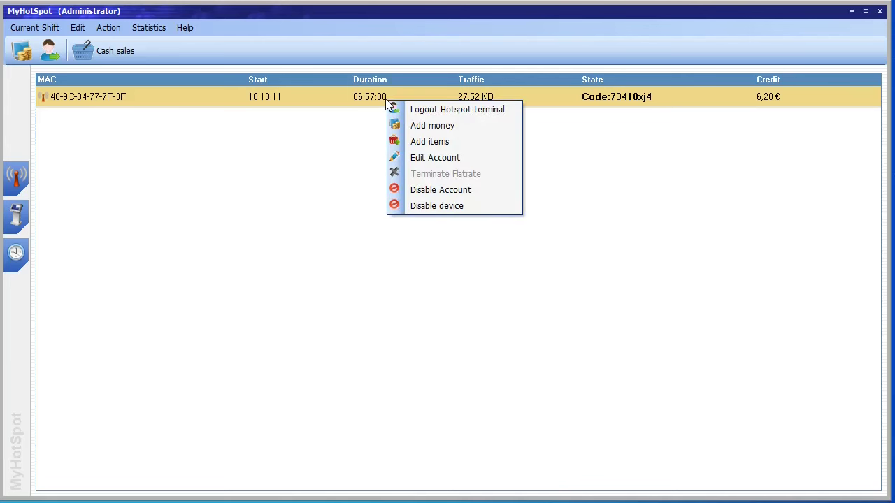
click(423, 110)
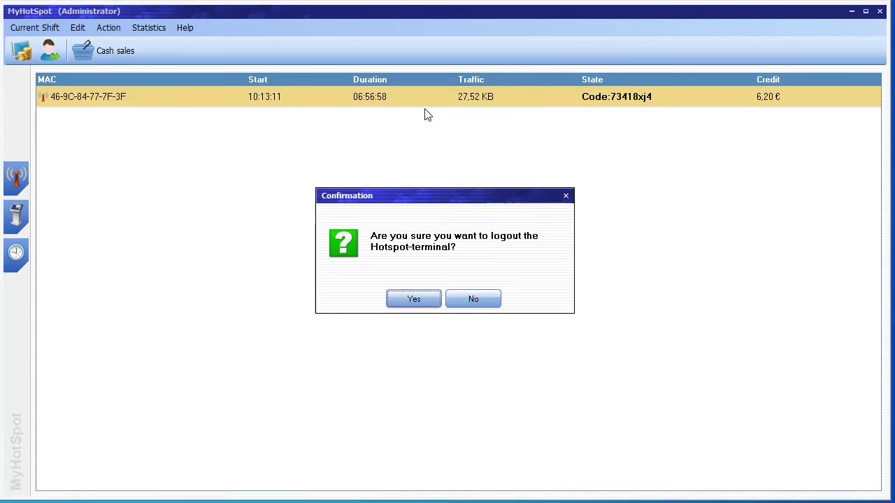
click(482, 310)
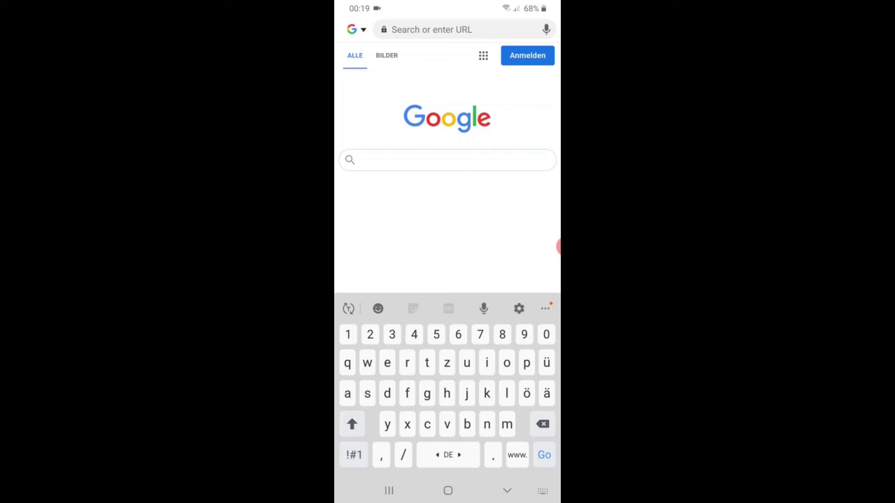
Step: Load 10.0.0.1 in the phone's browser, log out of the hotspot, and return to the login form
text(1)
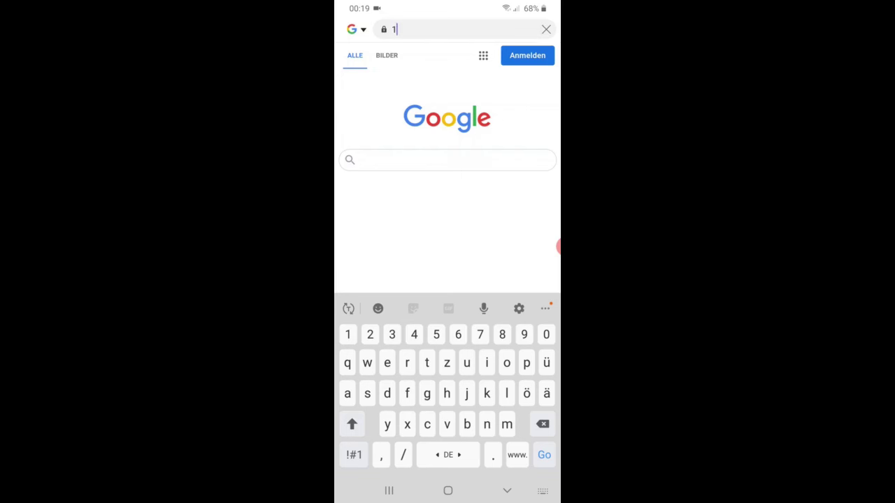
text(0.)
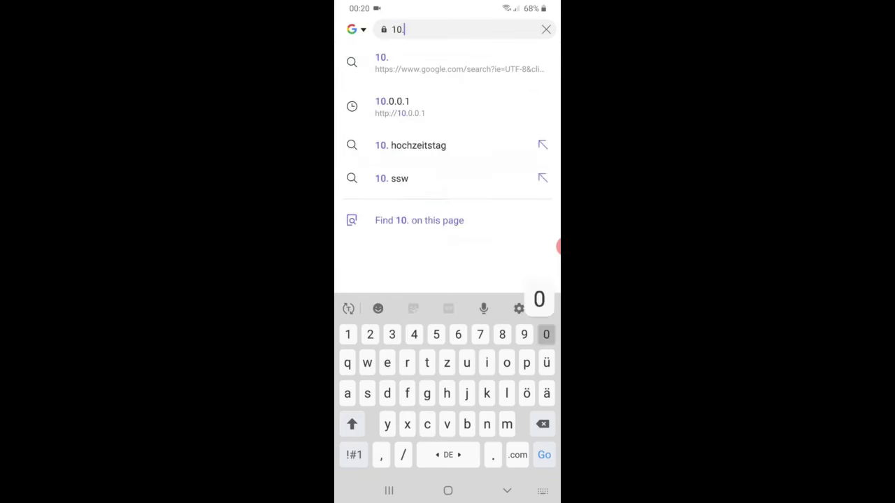
text(0.0.1)
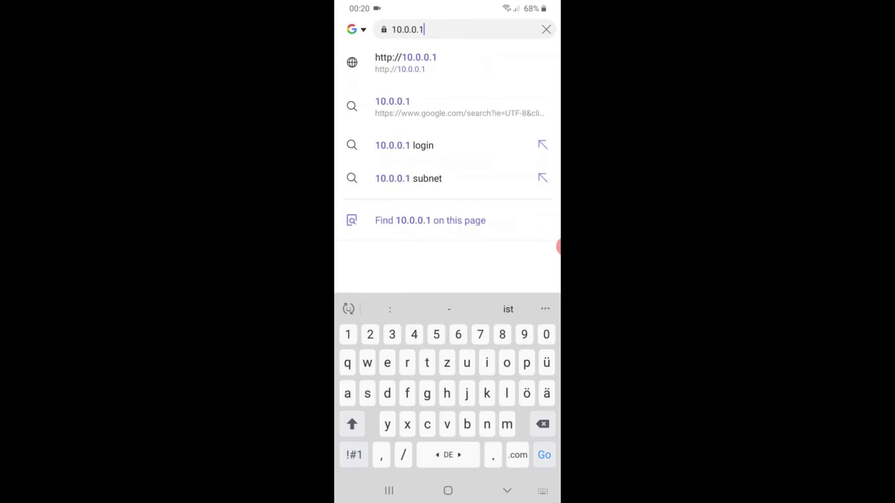
key(Return)
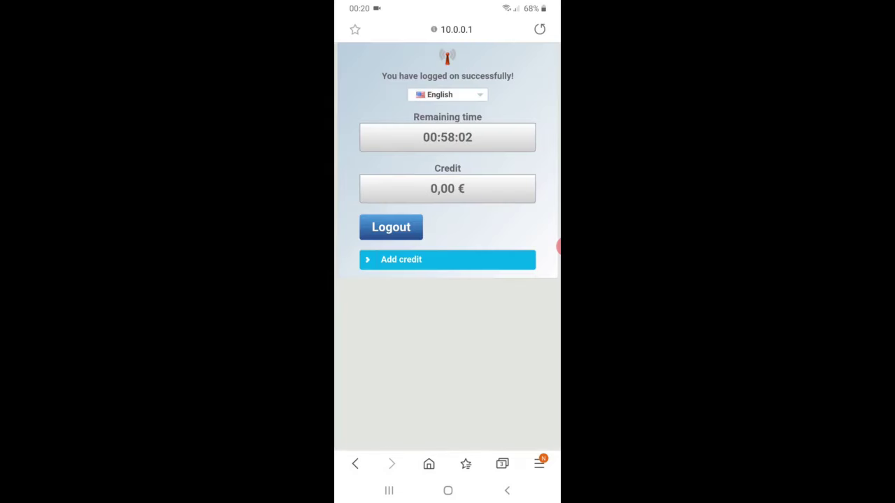
click(390, 227)
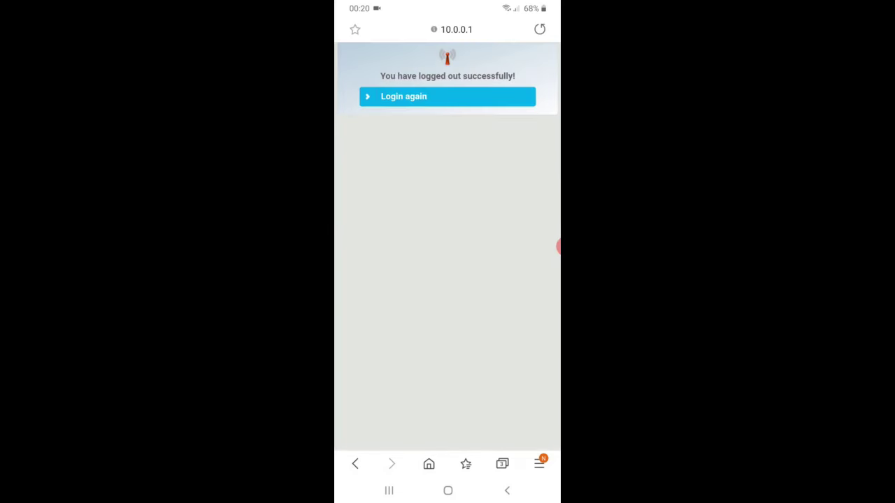
click(403, 96)
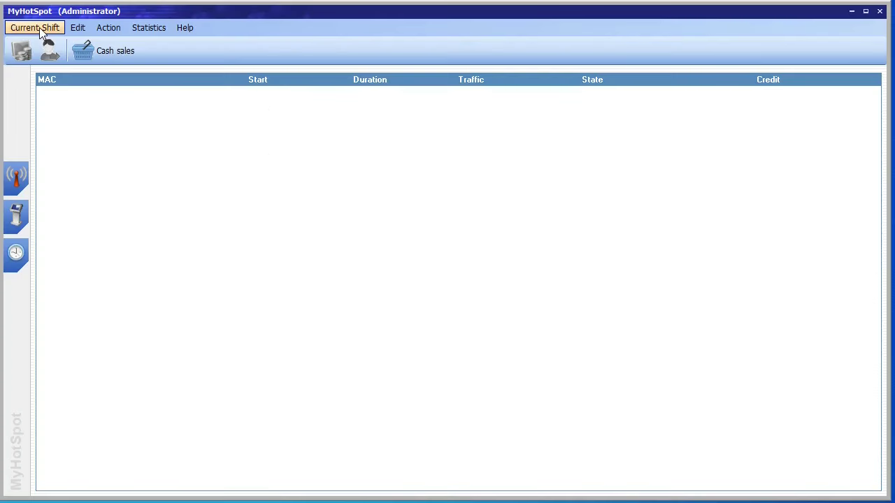
Step: Close MyHotSpot via Current Shift > Close and confirm with Yes
click(39, 27)
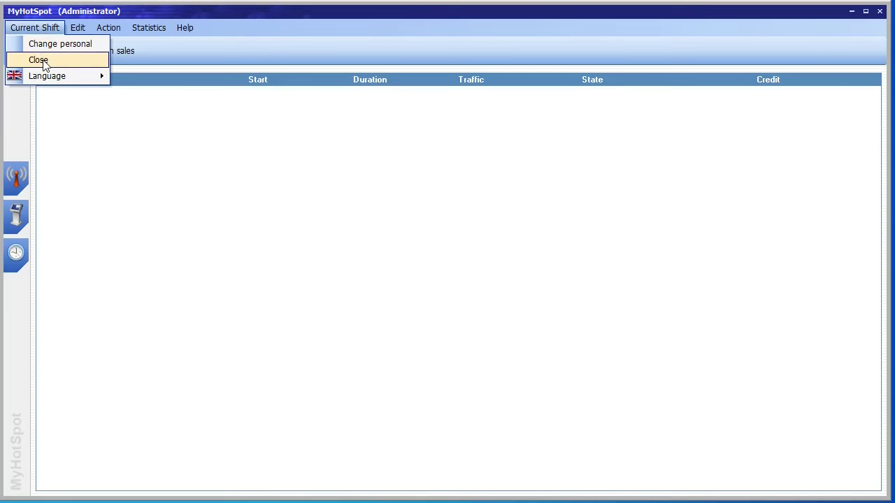
click(39, 60)
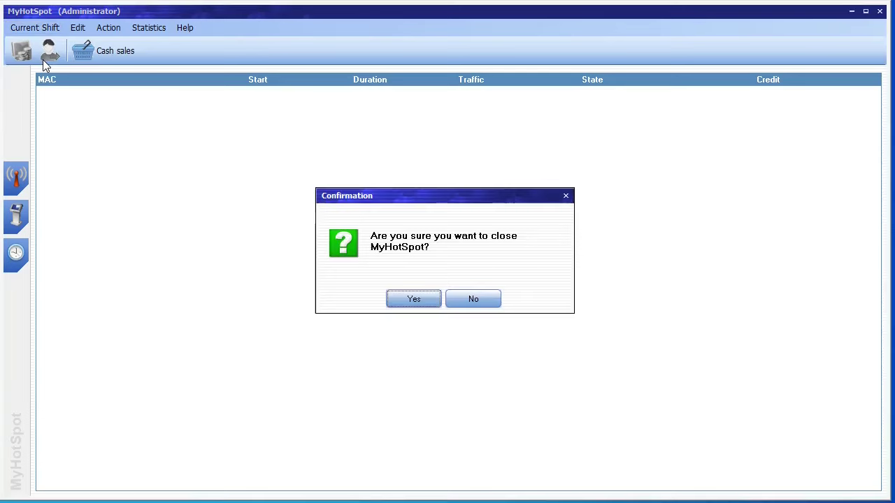
click(414, 301)
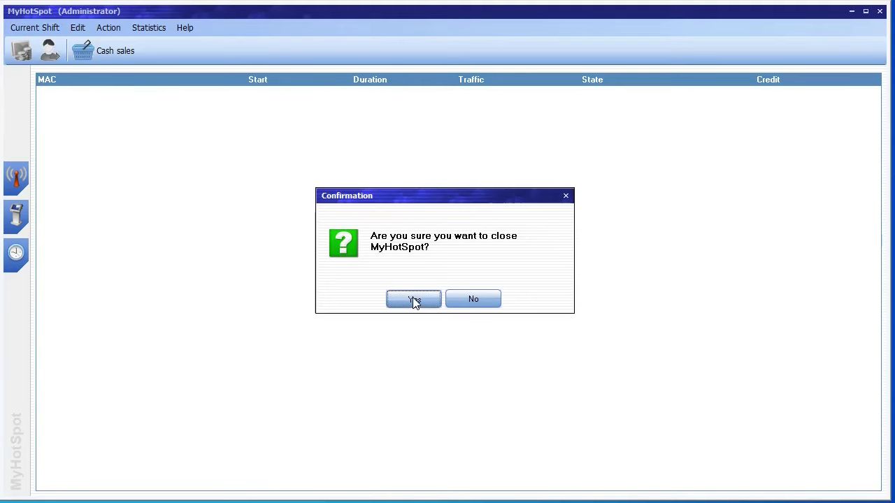